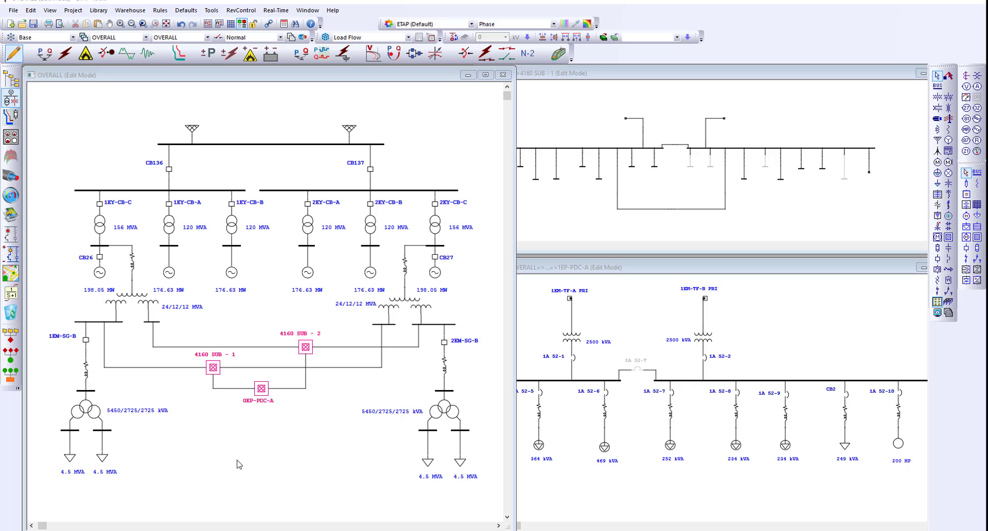
- Zoom the OVERALL diagram, then open the 4160 SUB - 1 sub-network and reposition it
click(17, 61)
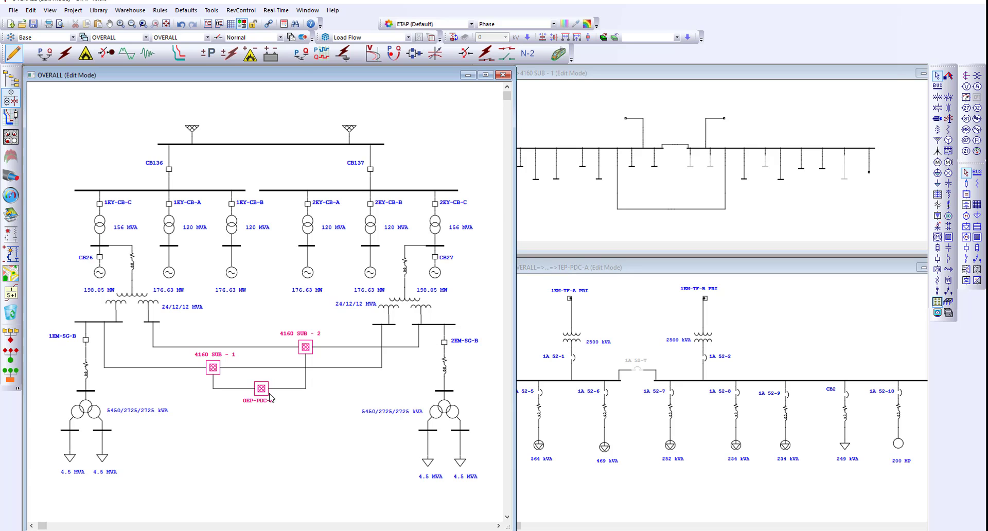
scroll(270, 397, up, 2)
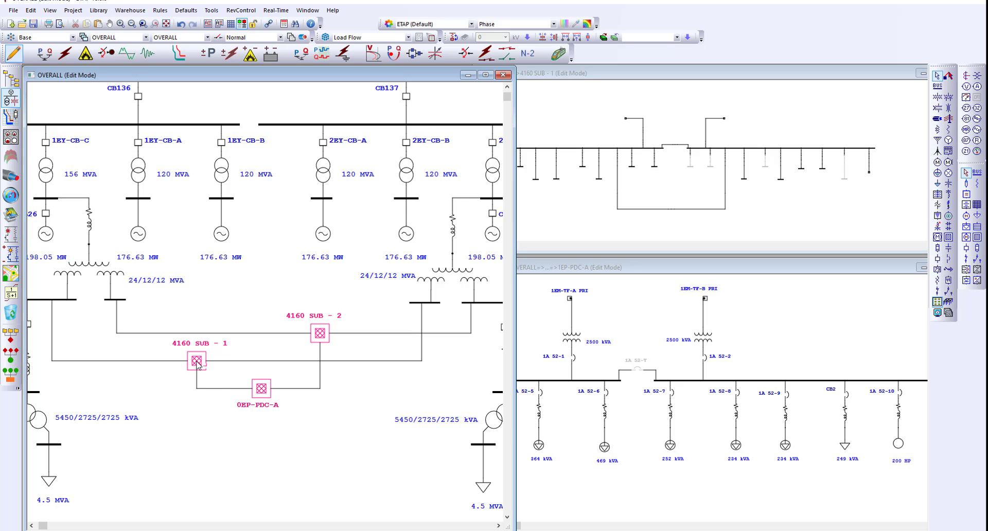
scroll(197, 363, down, 2)
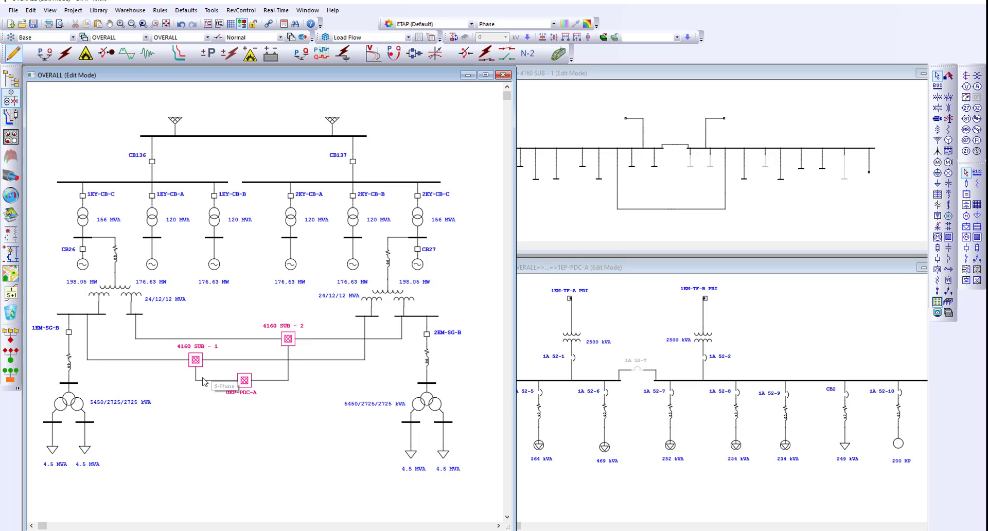
scroll(211, 387, up, 1)
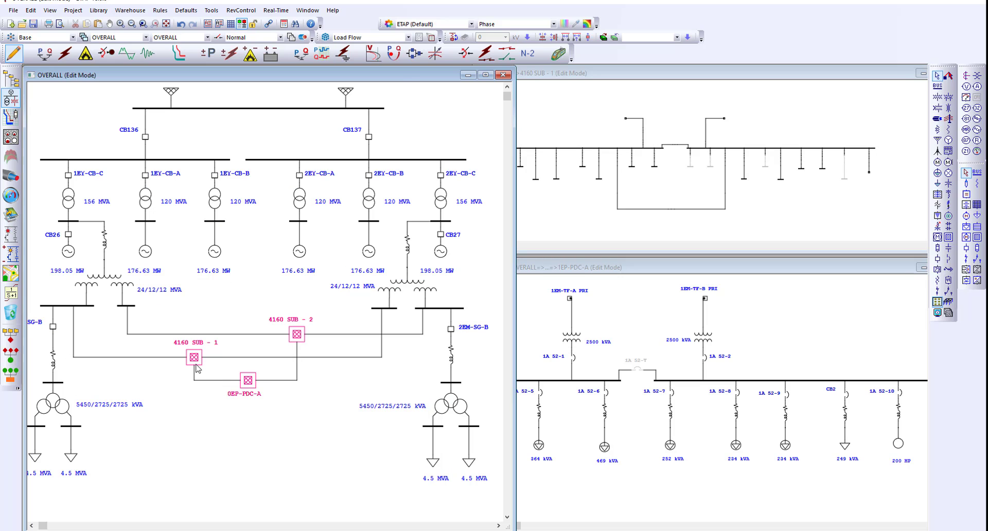
double_click(196, 362)
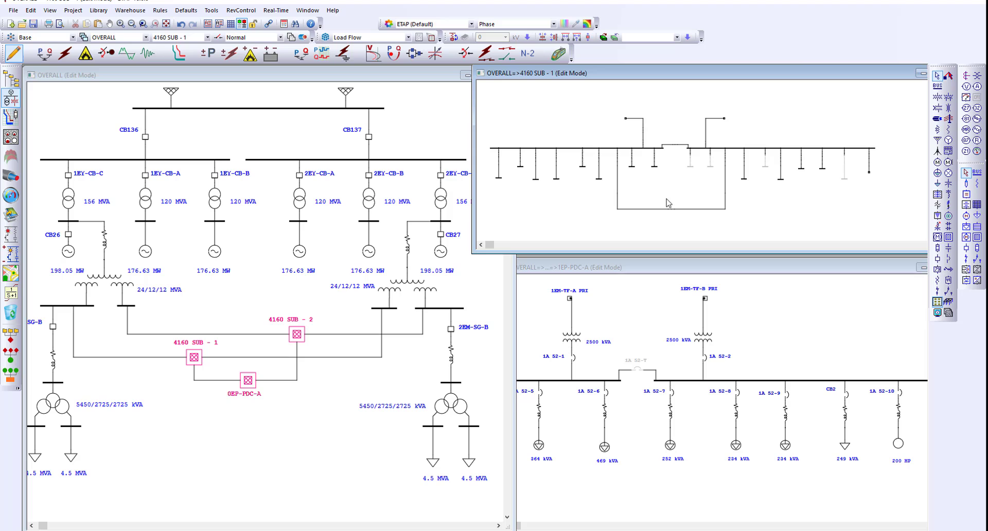
scroll(673, 183, up, 3)
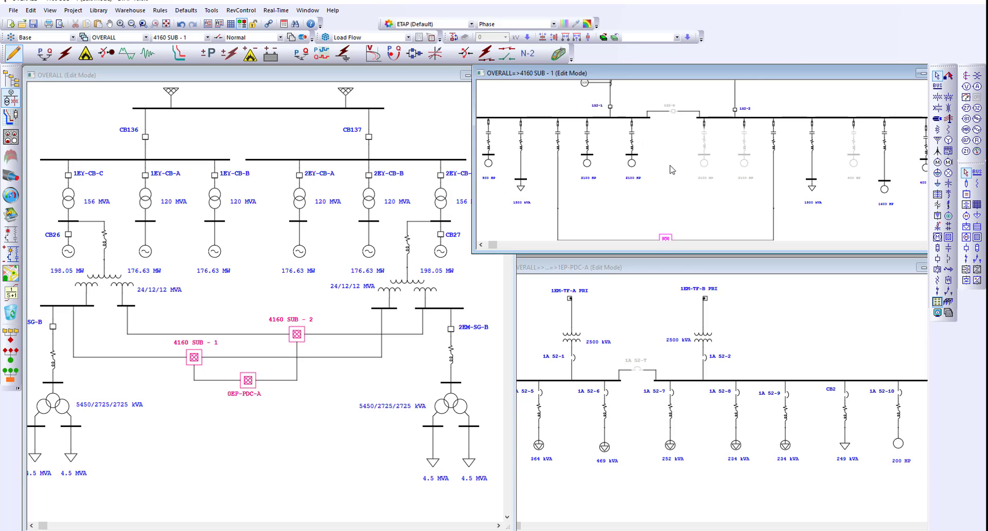
drag(677, 157, 681, 136)
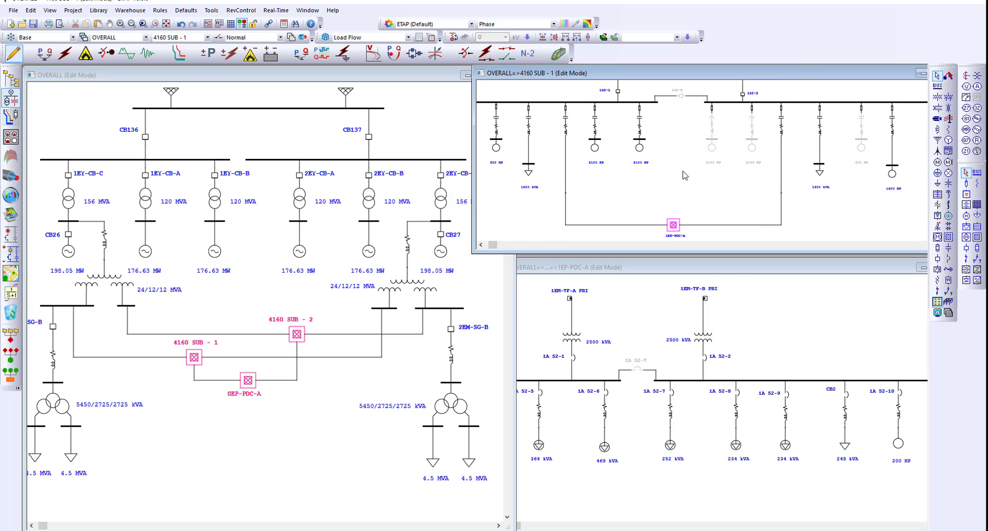
- Open the 1EP-PDC-A sub-network diagram and zoom in on it
double_click(673, 225)
scroll(631, 325, up, 2)
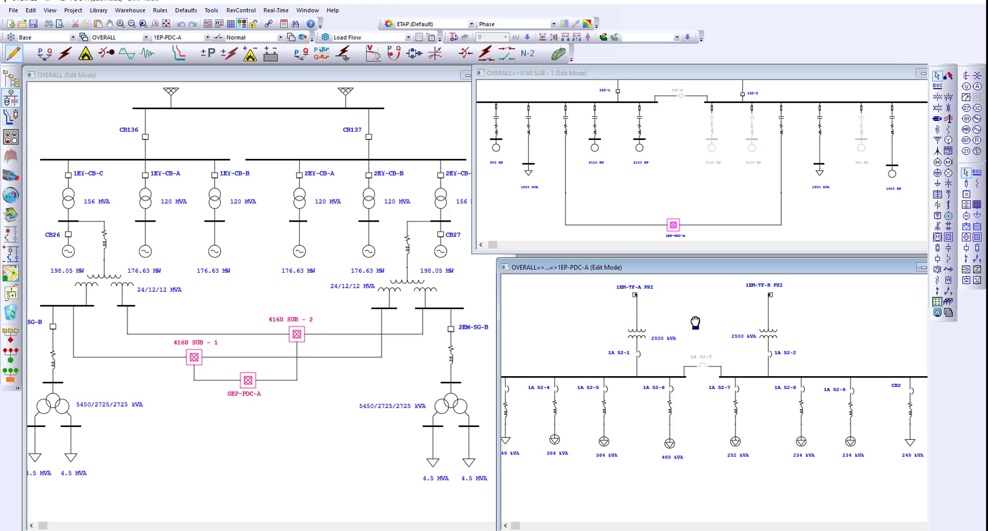
scroll(699, 368, up, 2)
scroll(699, 370, up, 1)
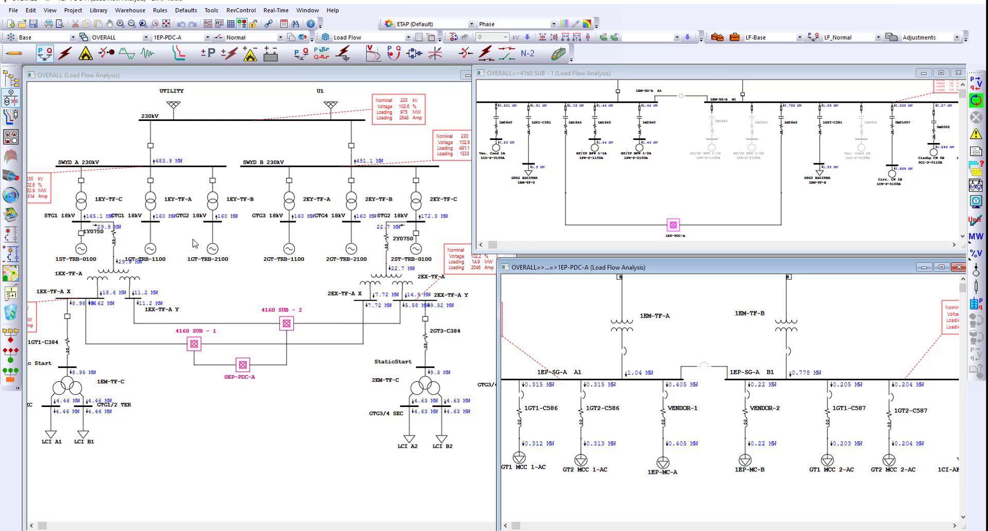
- Bring the OVERALL load-flow diagram forward and zoom in on the 230 kV switchyard buses
click(319, 231)
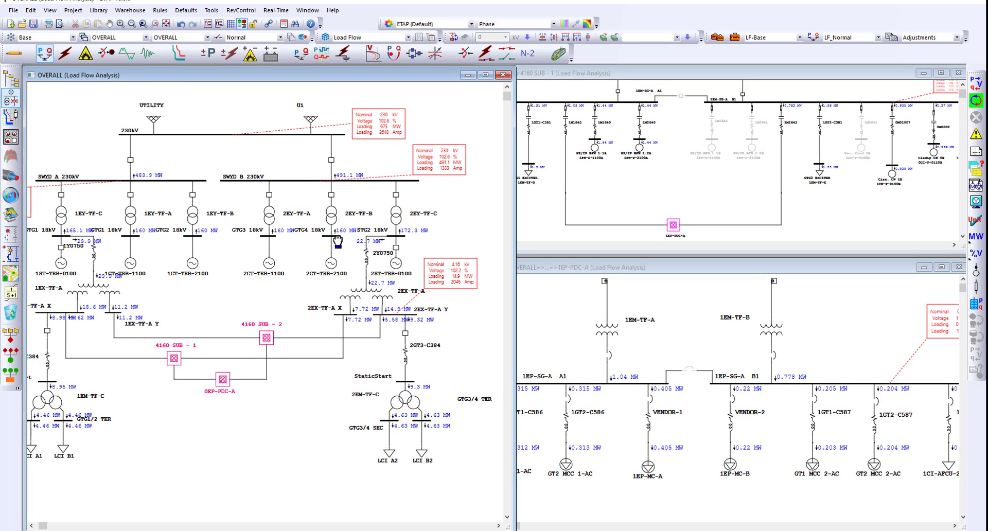
scroll(381, 180, up, 2)
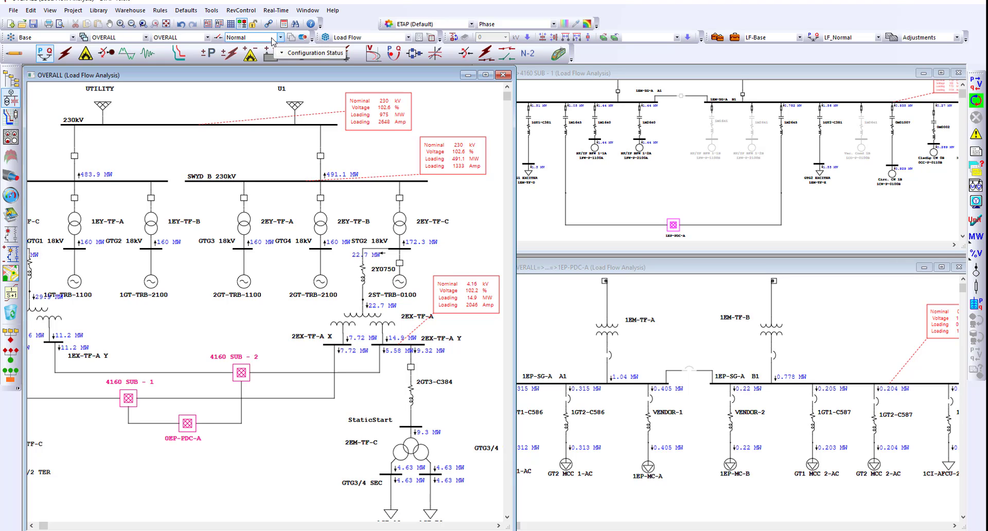
click(273, 42)
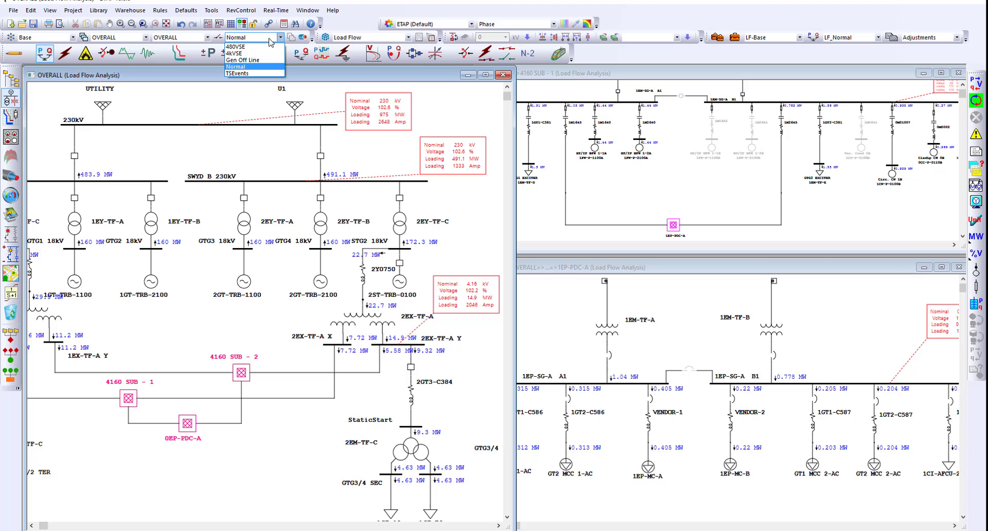
click(252, 60)
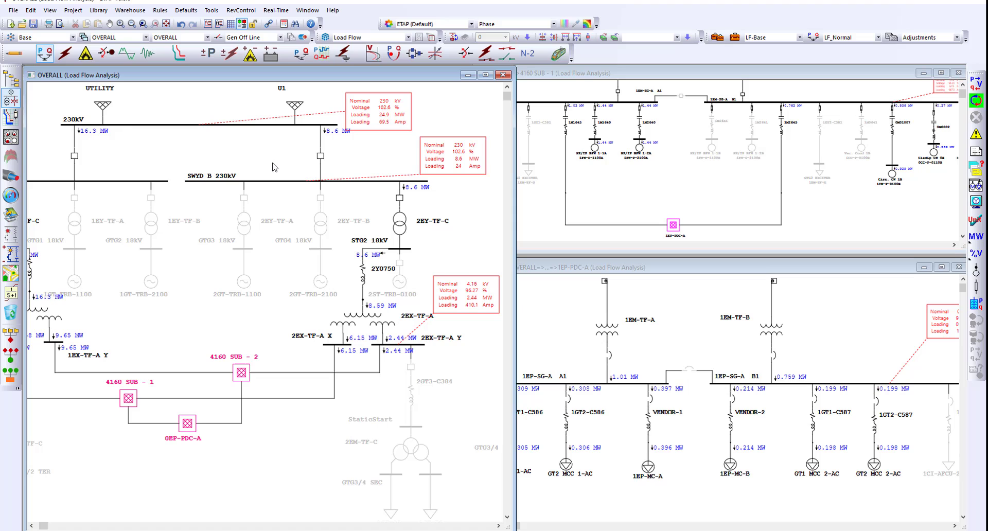
click(264, 39)
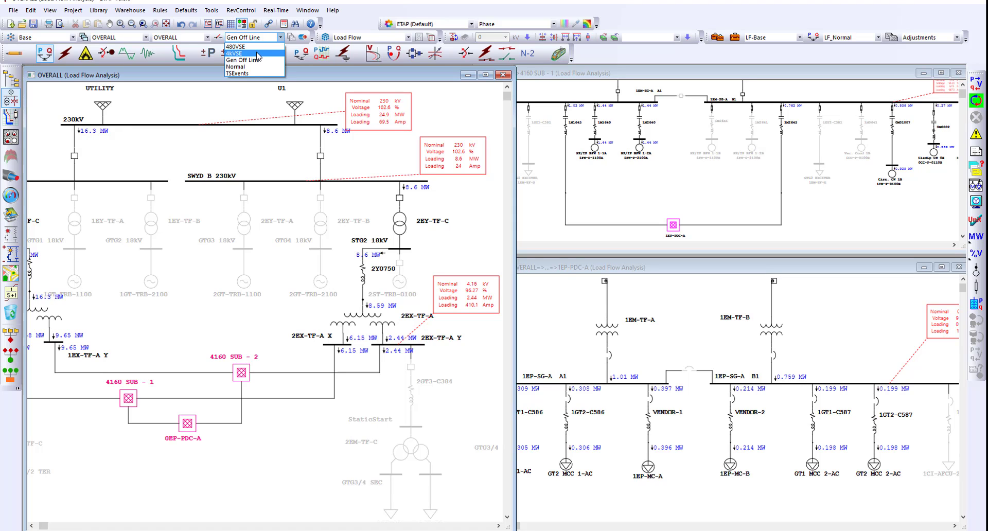
click(258, 54)
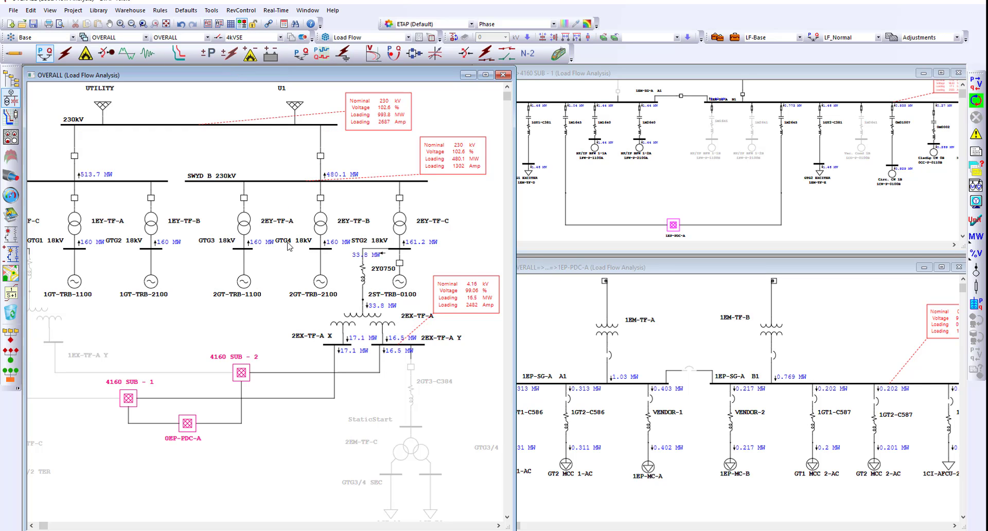
click(252, 37)
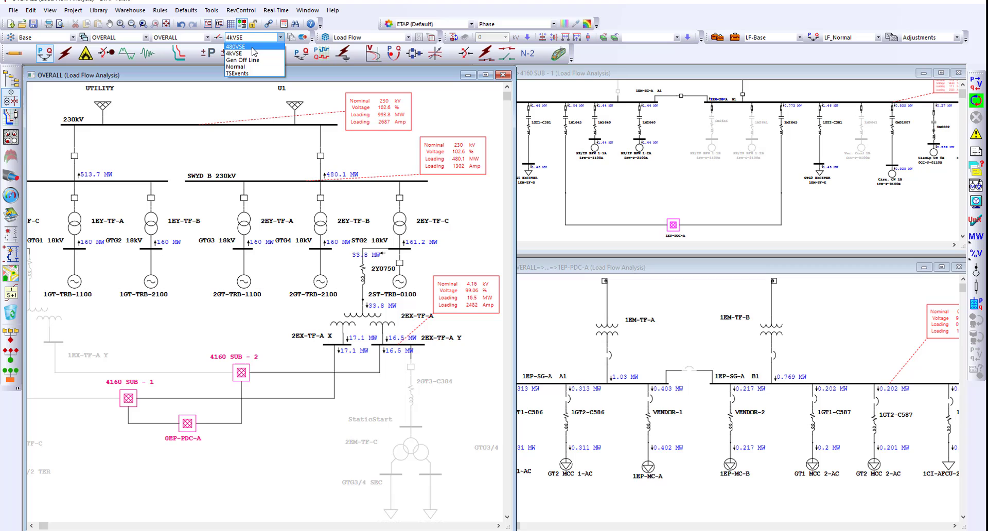
click(252, 47)
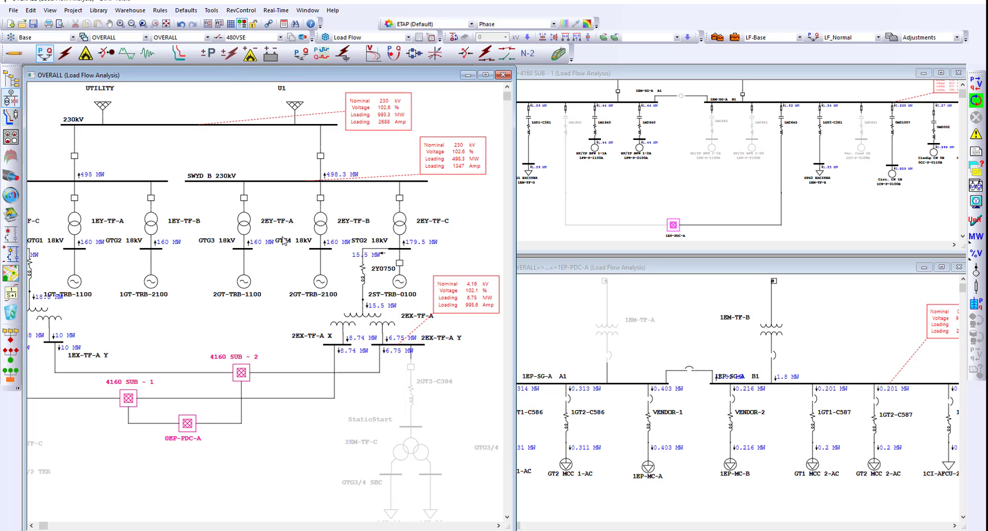
click(253, 37)
click(250, 67)
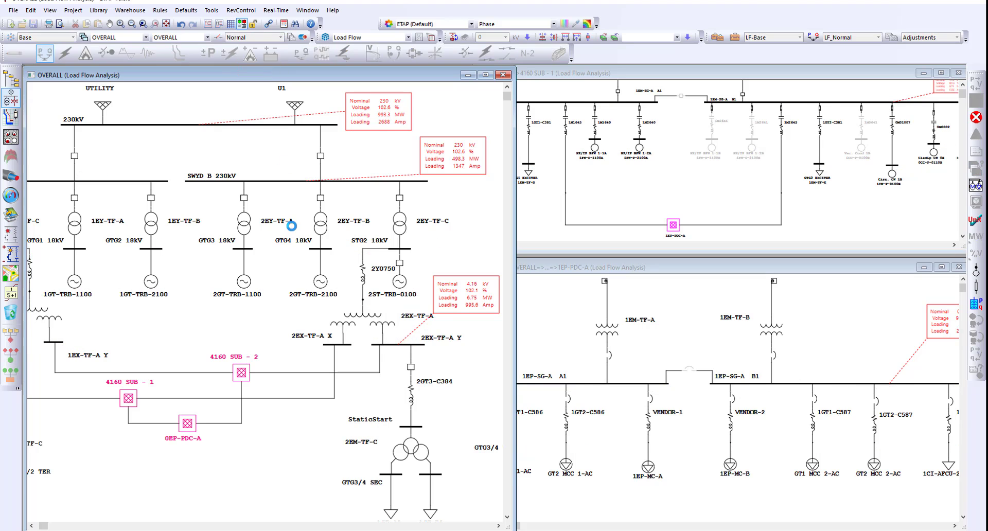
scroll(285, 301, down, 2)
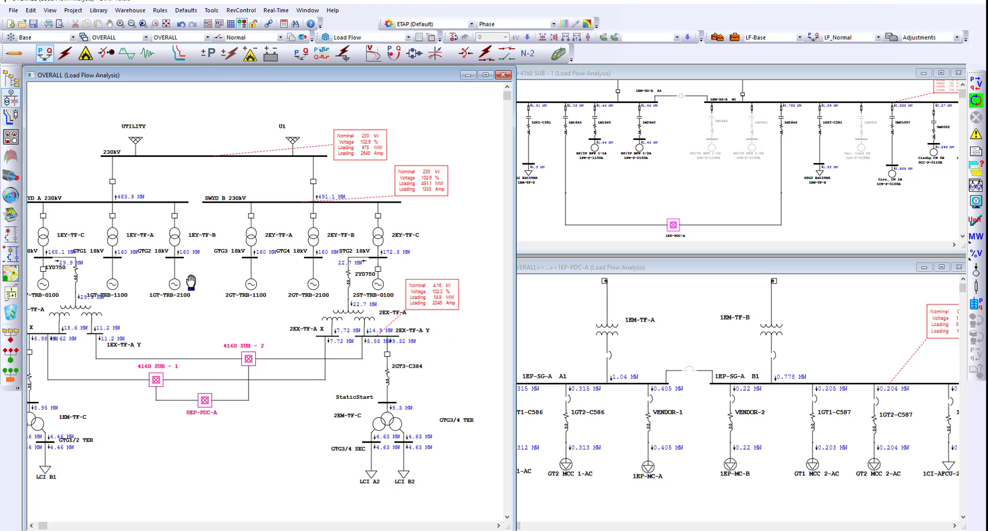
- Pan SWYD A and 1EY-TF-C into view, then zoom the 1EP-PDC-A diagram
drag(192, 283, 240, 282)
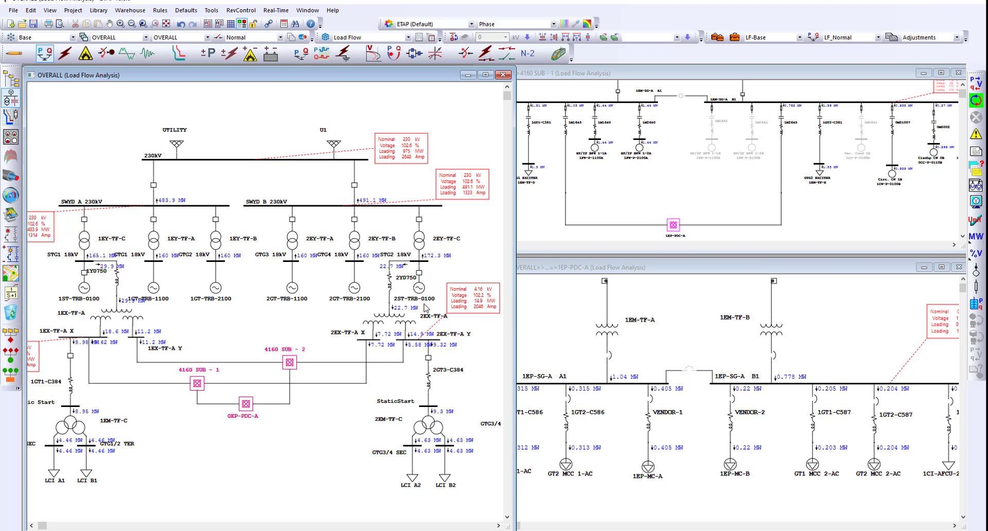
mouse_move(478, 305)
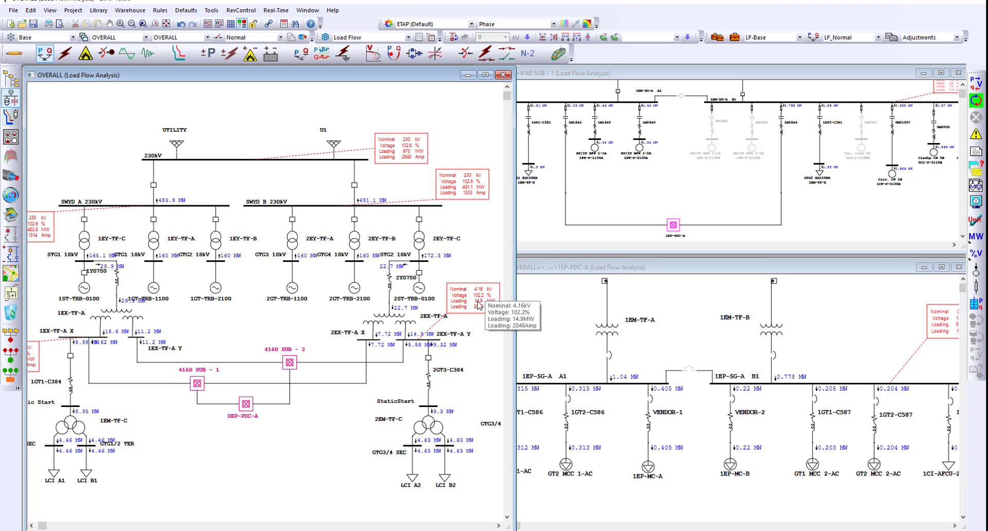
scroll(477, 306, up, 1)
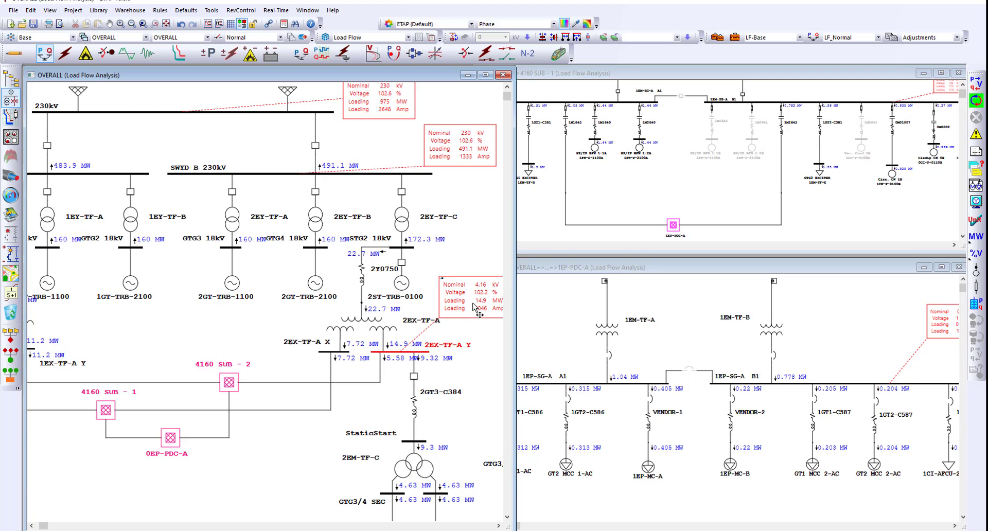
scroll(471, 350, up, 2)
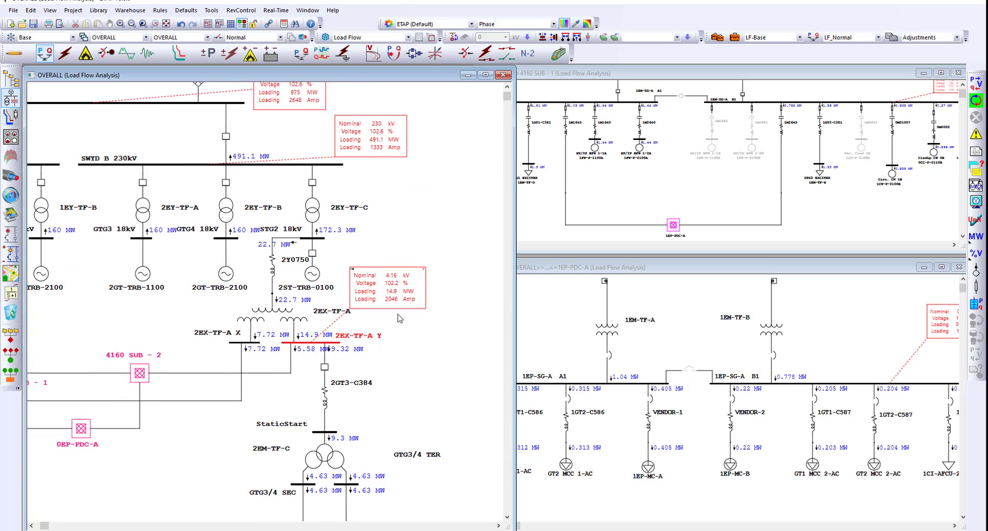
click(623, 348)
scroll(740, 331, up, 2)
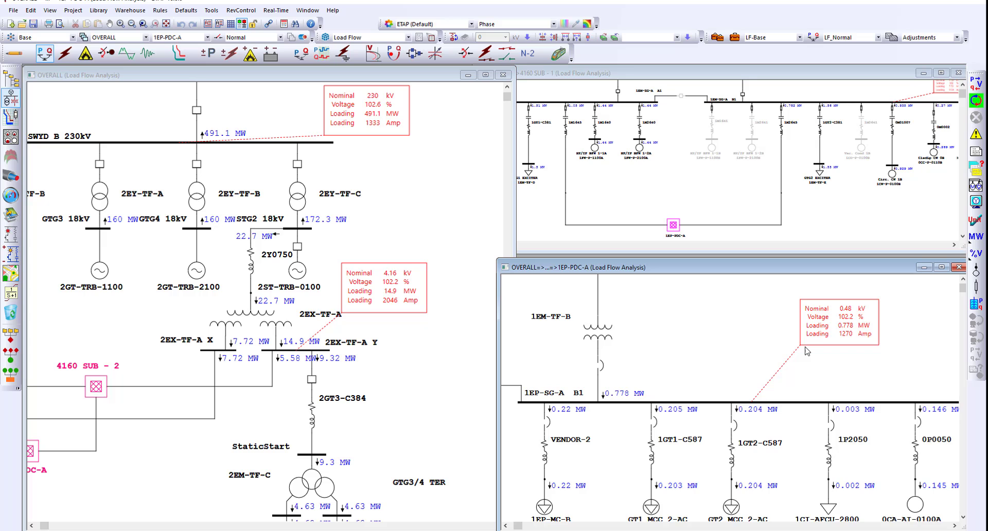
scroll(807, 352, down, 3)
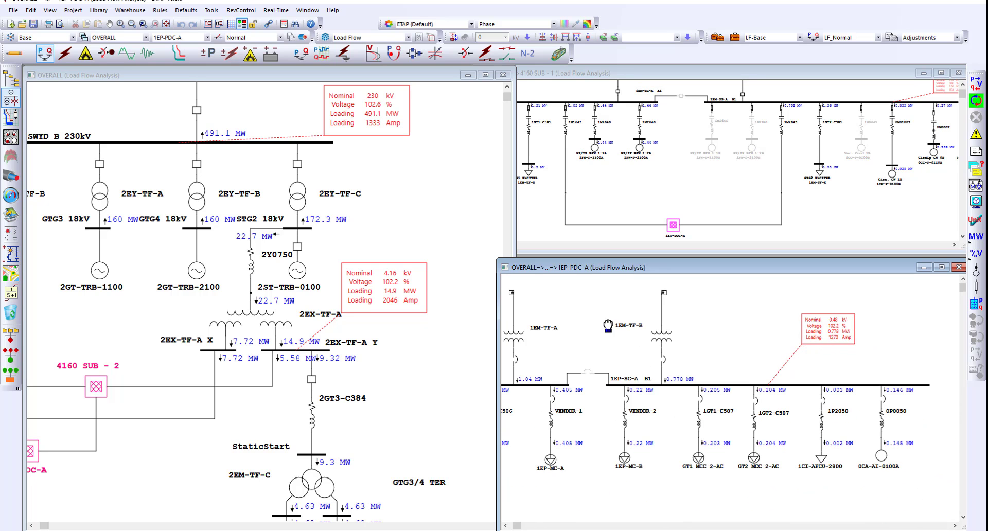
- Pan the OVERALL diagram right and zoom out to reveal the UTILITY and U1 sources
click(462, 246)
drag(181, 234, 287, 239)
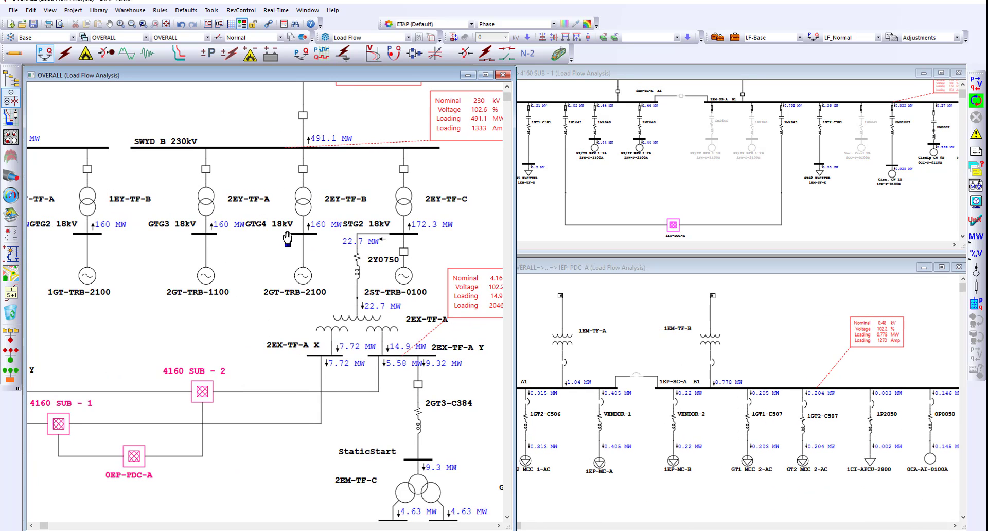
scroll(288, 240, down, 4)
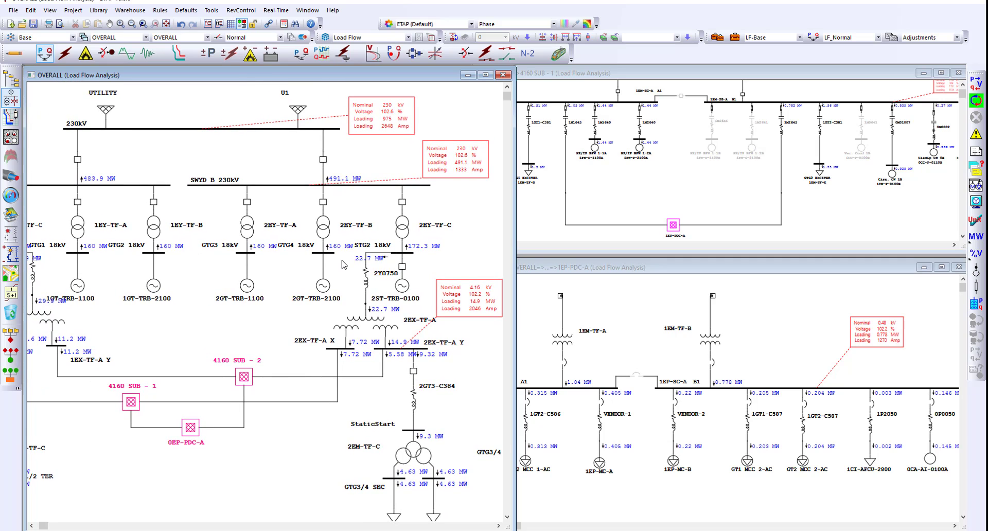
click(735, 37)
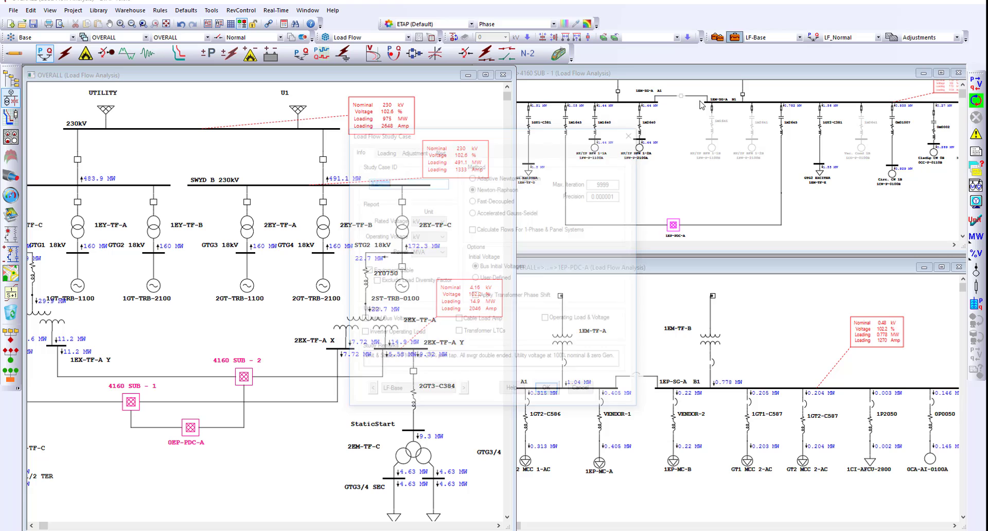
click(384, 149)
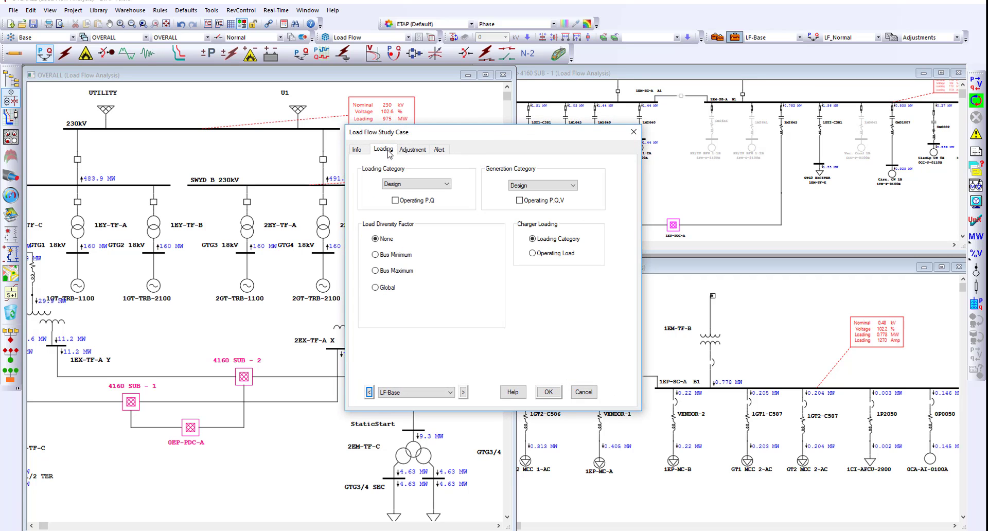
click(437, 185)
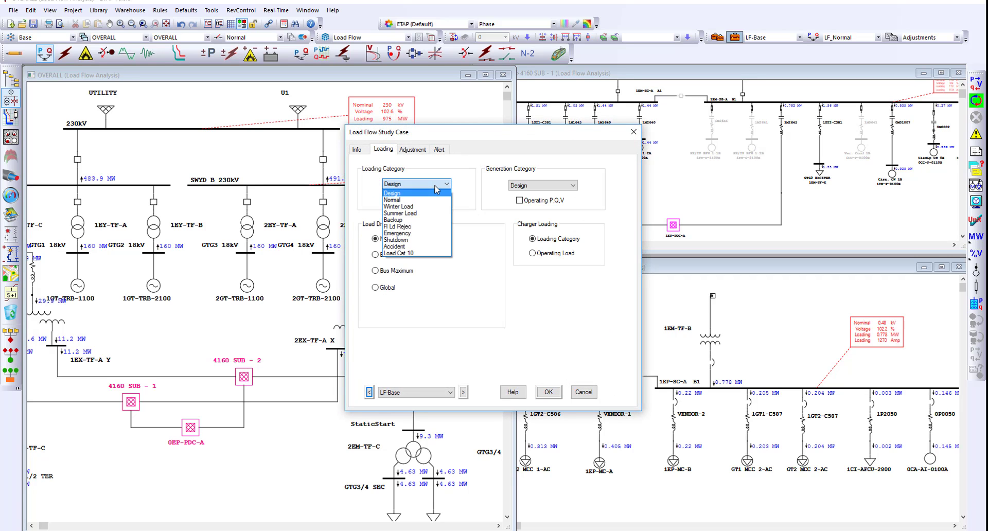
click(636, 135)
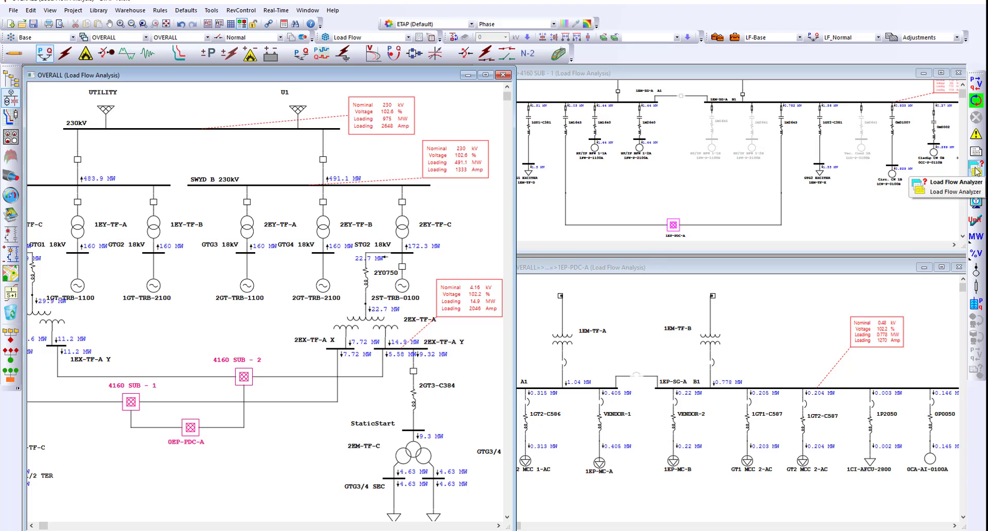
click(976, 170)
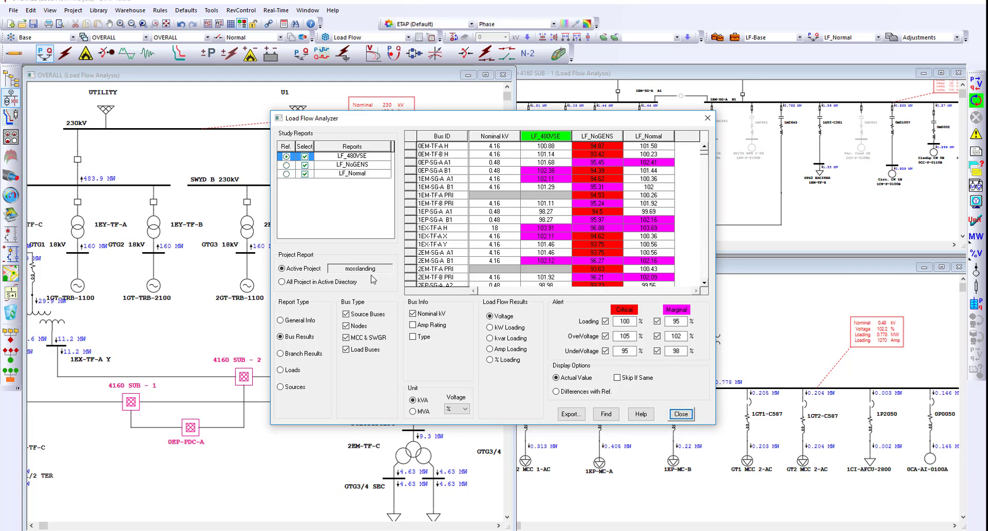
key(Escape)
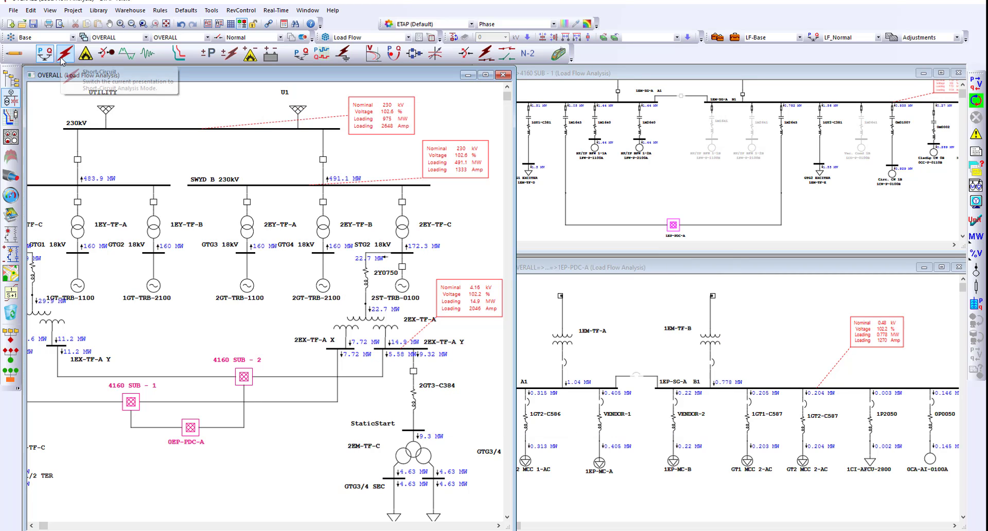
- Switch to Short-Circuit Analysis and run the 3-phase device duty calculation
click(65, 53)
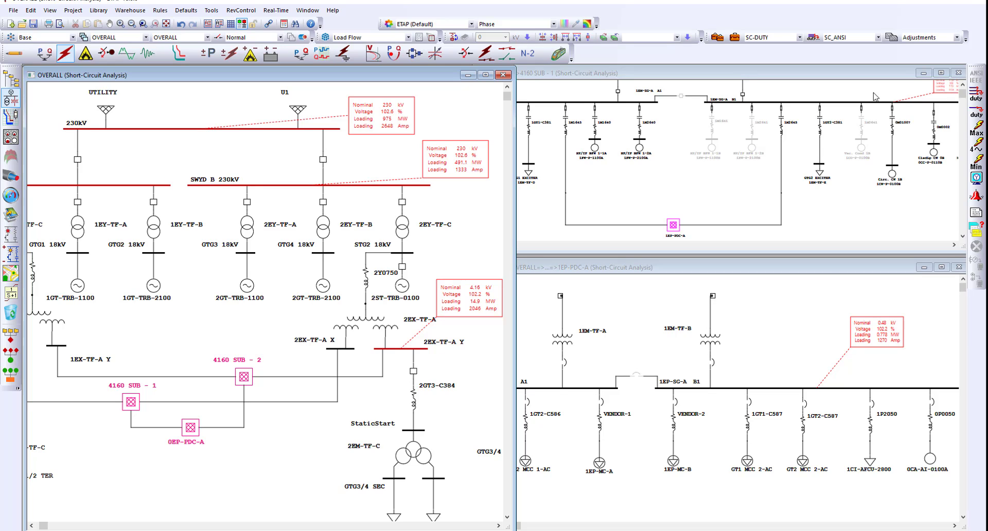
click(981, 96)
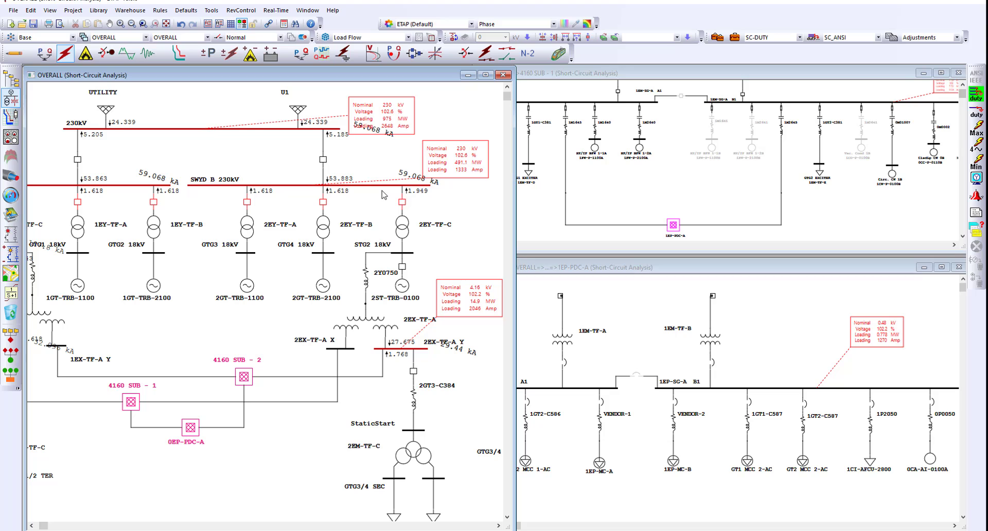
click(977, 195)
drag(618, 433, 615, 260)
drag(546, 386, 546, 432)
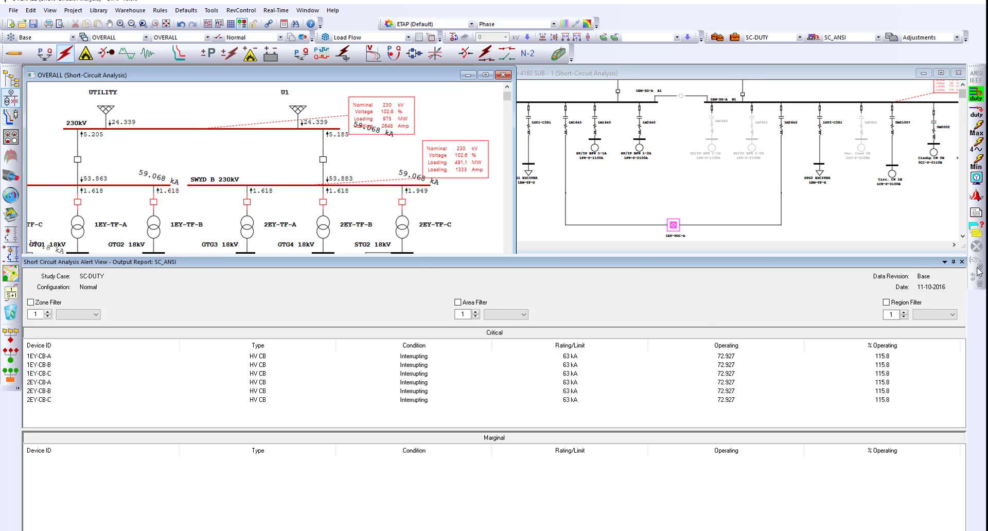
click(962, 262)
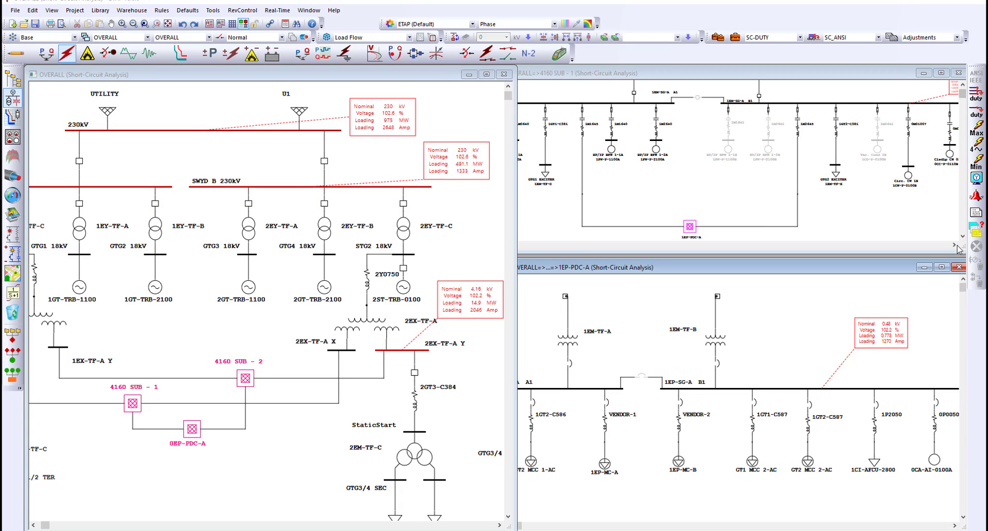
click(976, 232)
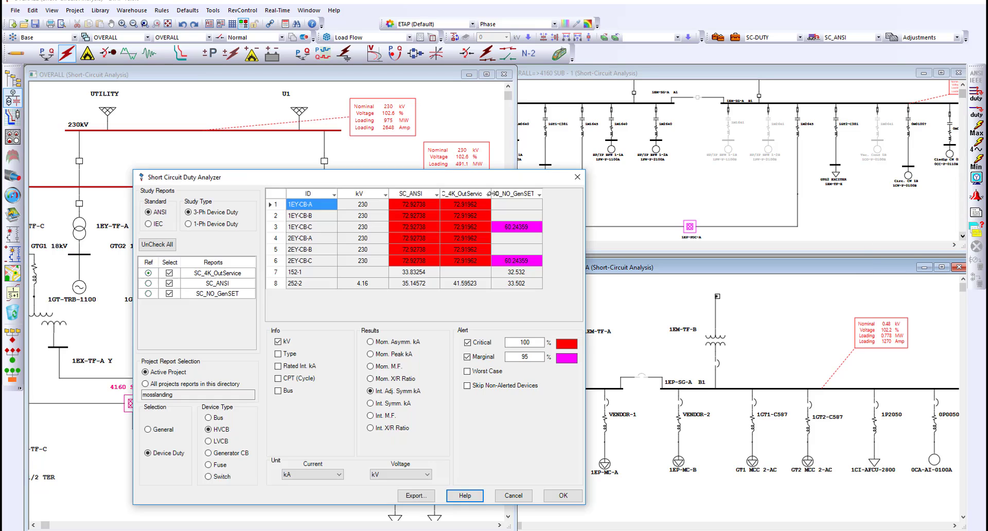
drag(643, 215, 644, 216)
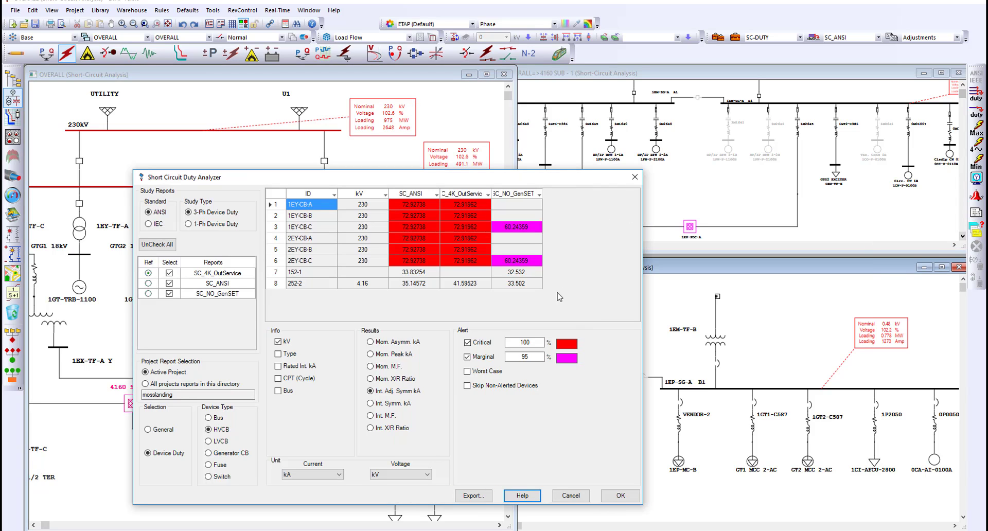
click(494, 194)
drag(495, 193, 504, 193)
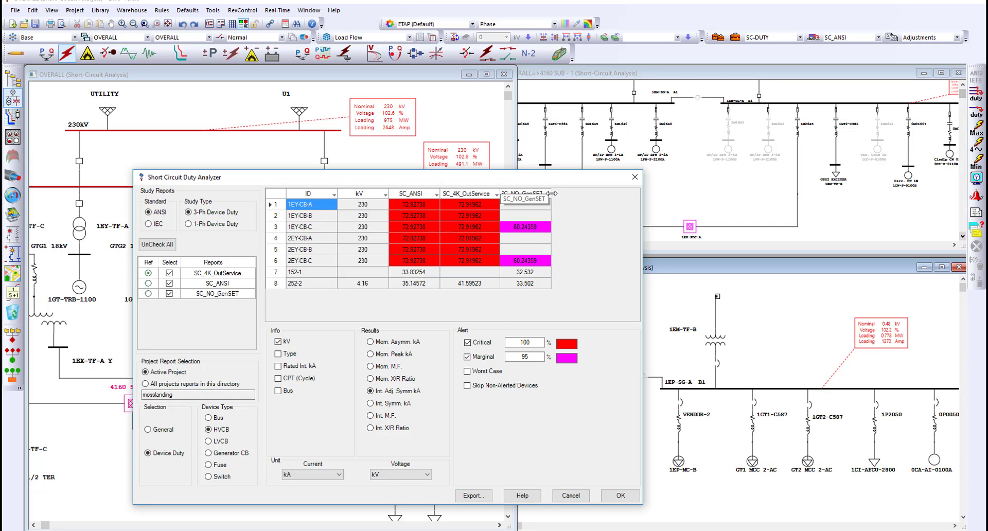
drag(564, 192, 565, 194)
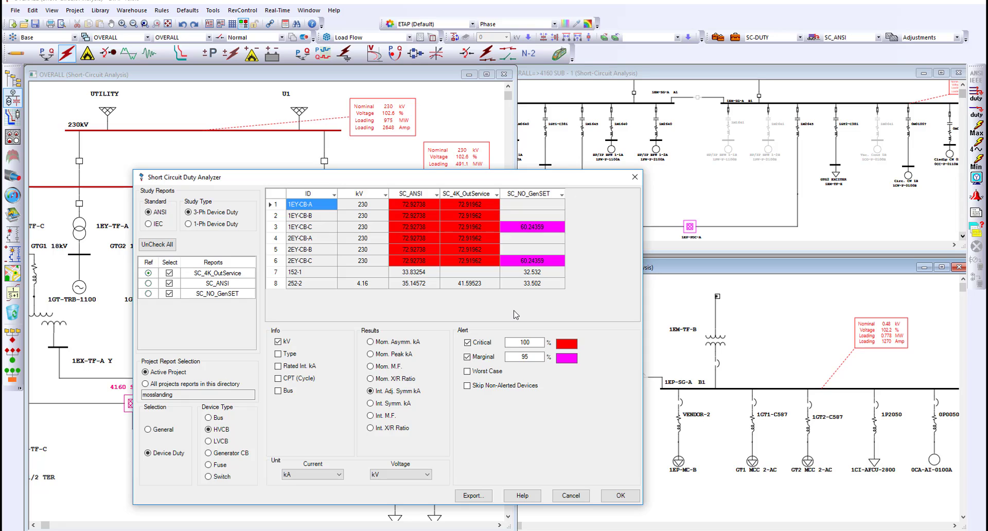
click(634, 177)
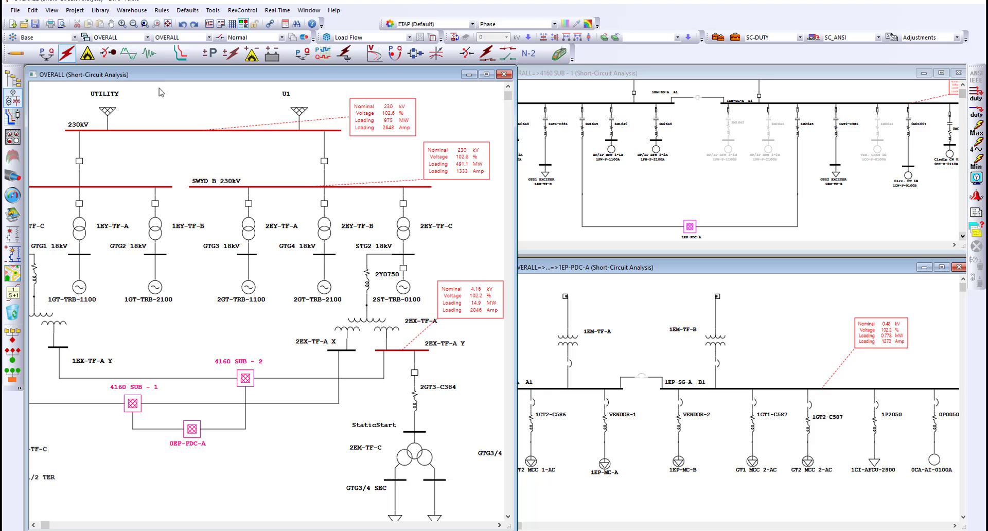
- Switch to Star sequence-of-operation mode and select Relay1
click(180, 53)
scroll(626, 198, up, 2)
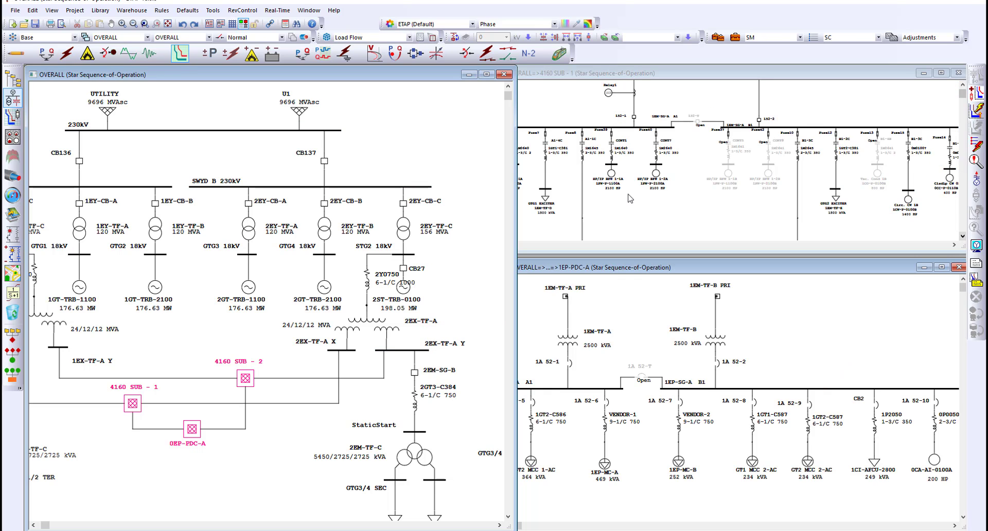
click(594, 108)
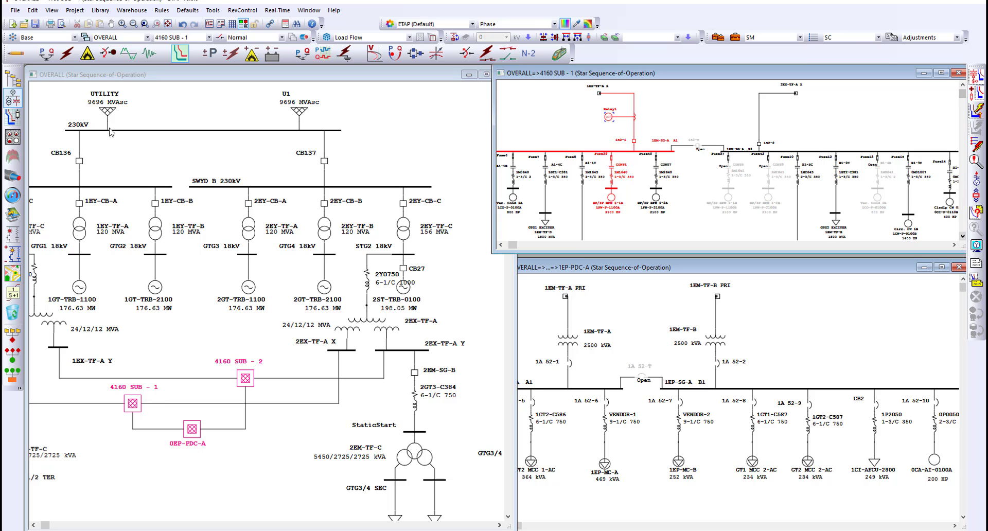
- Open the 1MCC Motor Star TCC plot and zoom into the Fuse6, Relay1 and 1M0640 curves
click(16, 118)
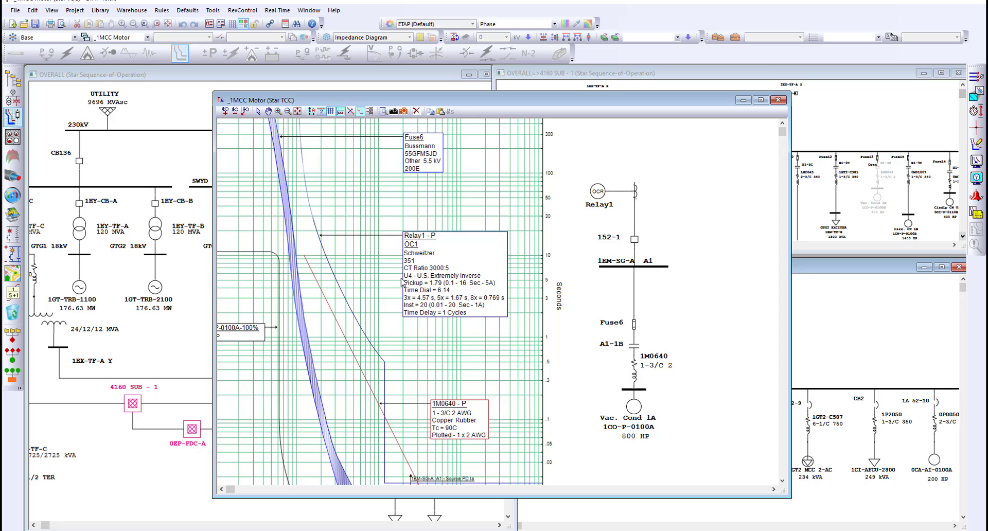
scroll(456, 314, down, 2)
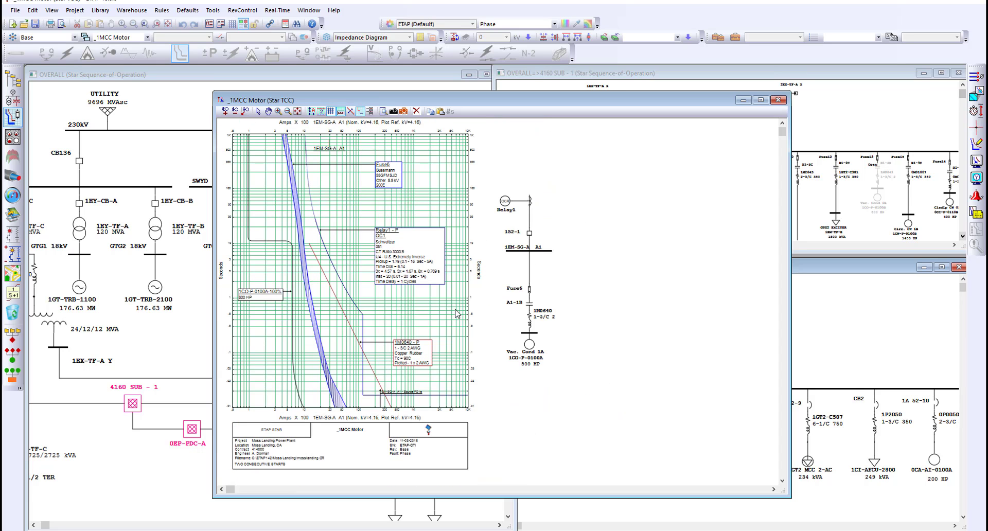
drag(791, 260, 577, 259)
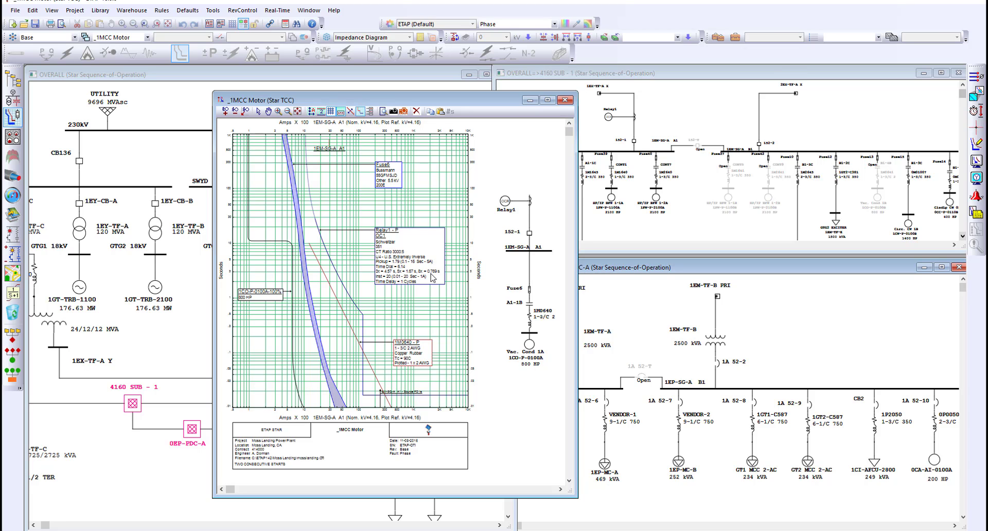
mouse_move(408, 269)
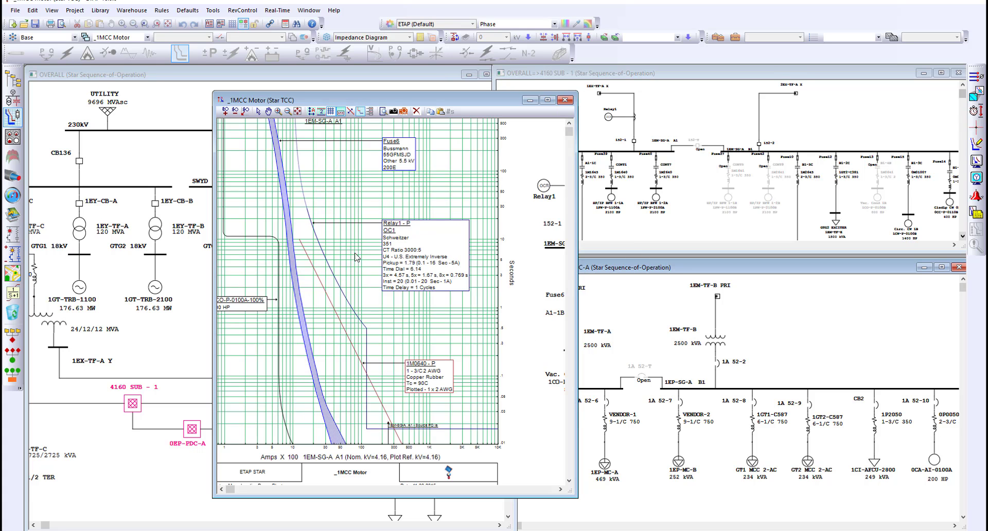
scroll(369, 271, up, 2)
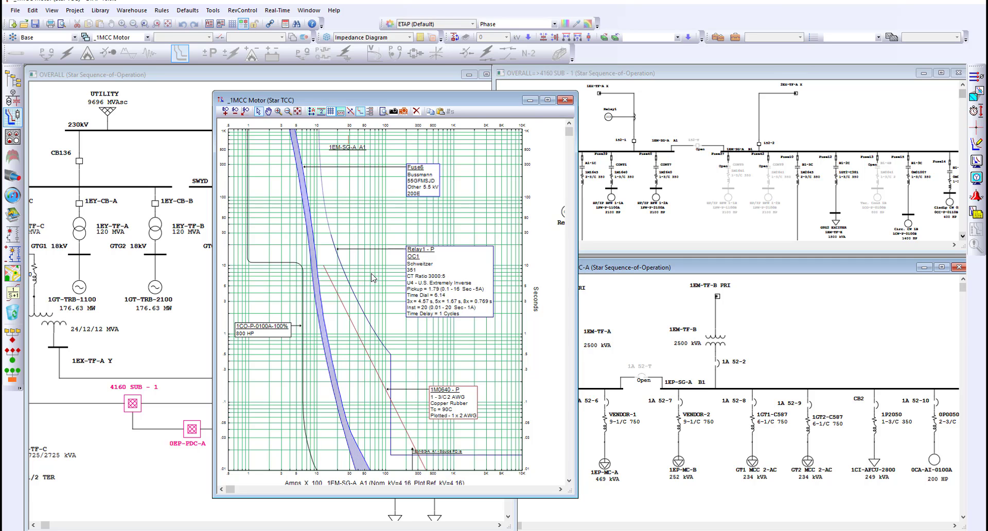
- Accept the Star Mode study case with 3-phase Seq of Op. and fault bus 1EP-SG-A B1
double_click(374, 277)
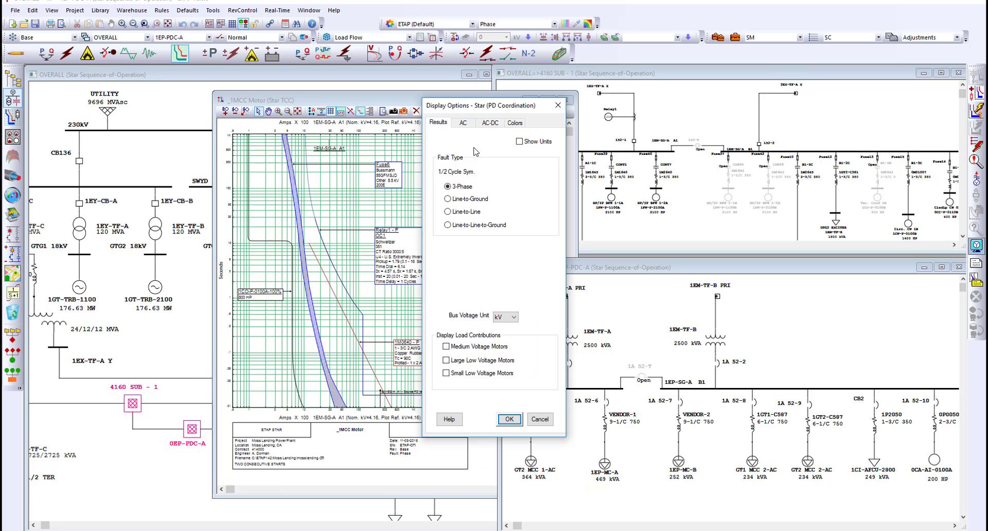
click(559, 107)
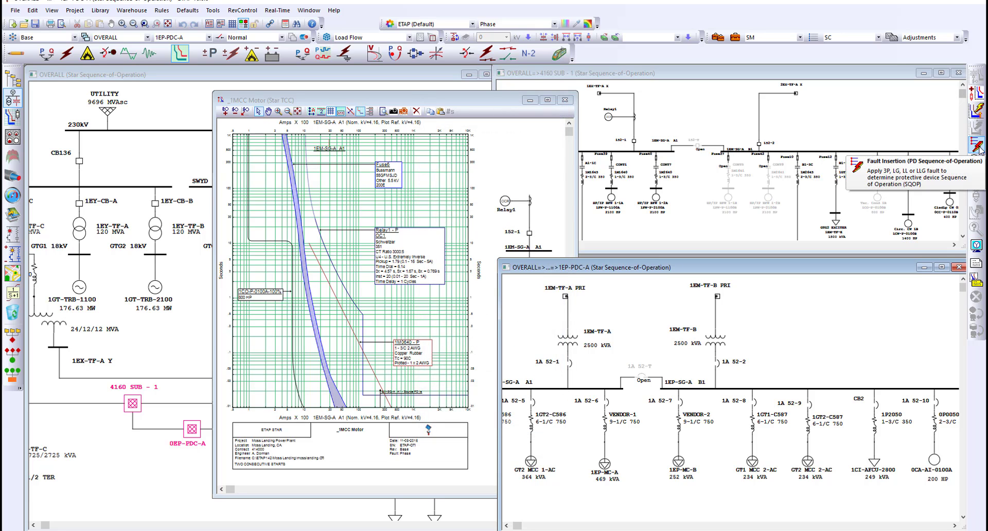
click(735, 37)
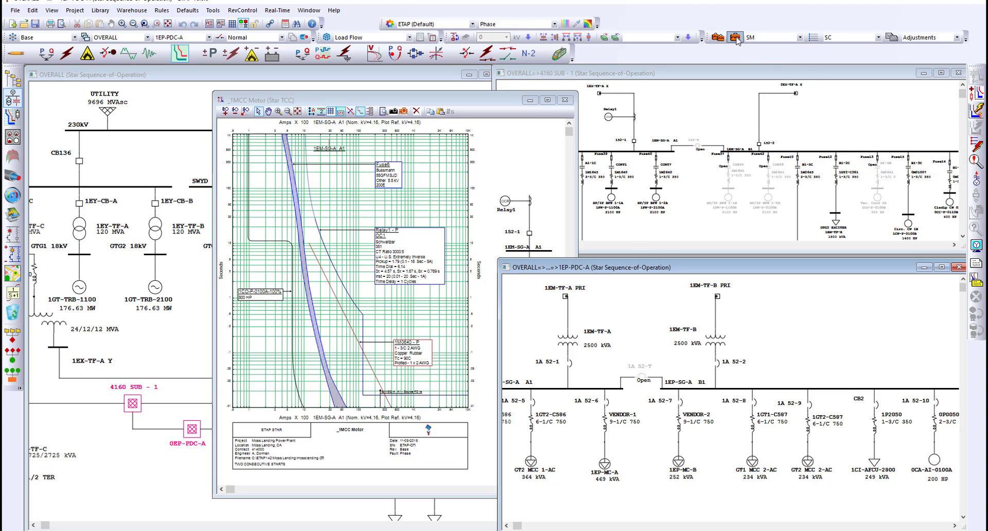
click(390, 163)
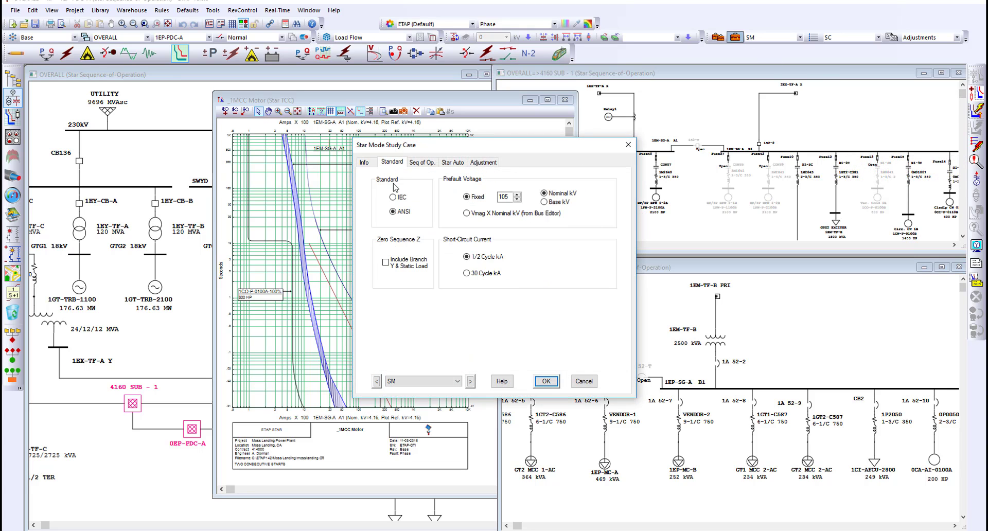
click(418, 163)
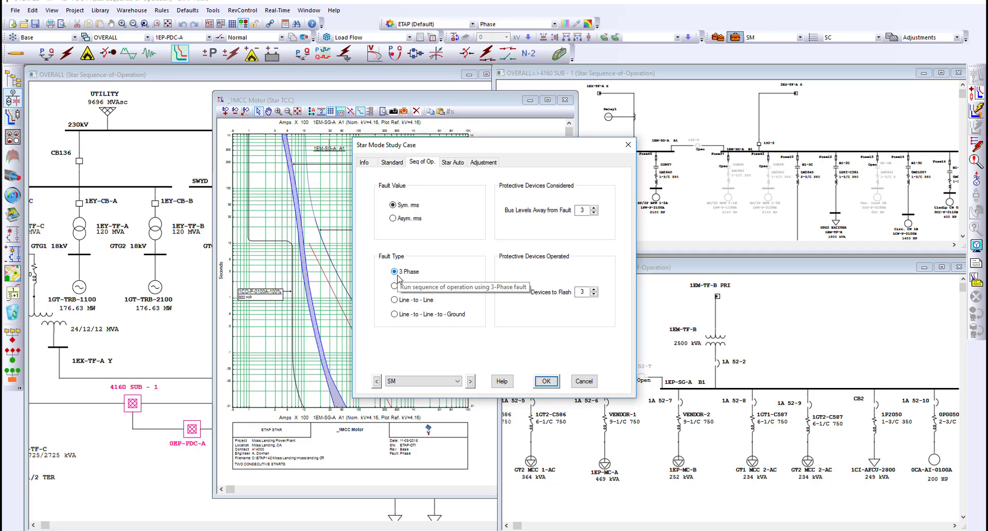
key(Return)
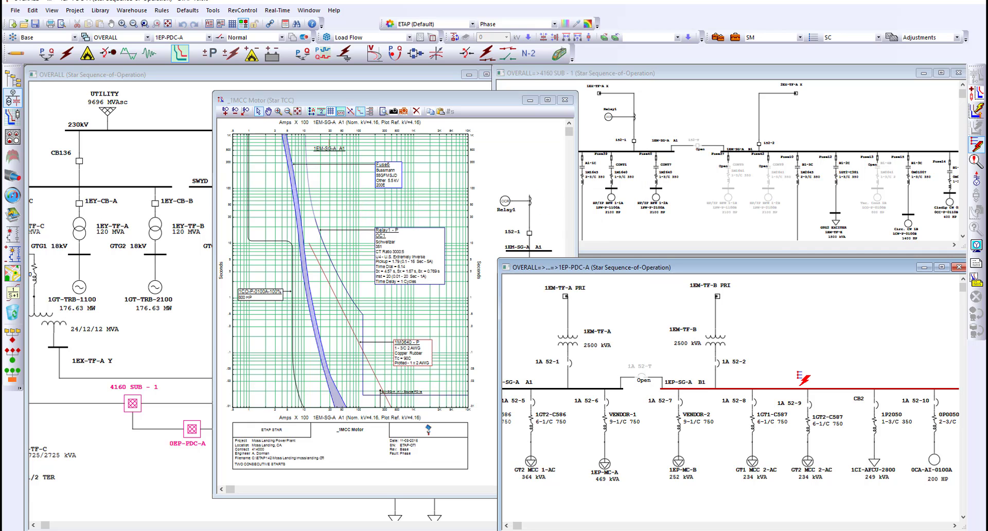
click(802, 387)
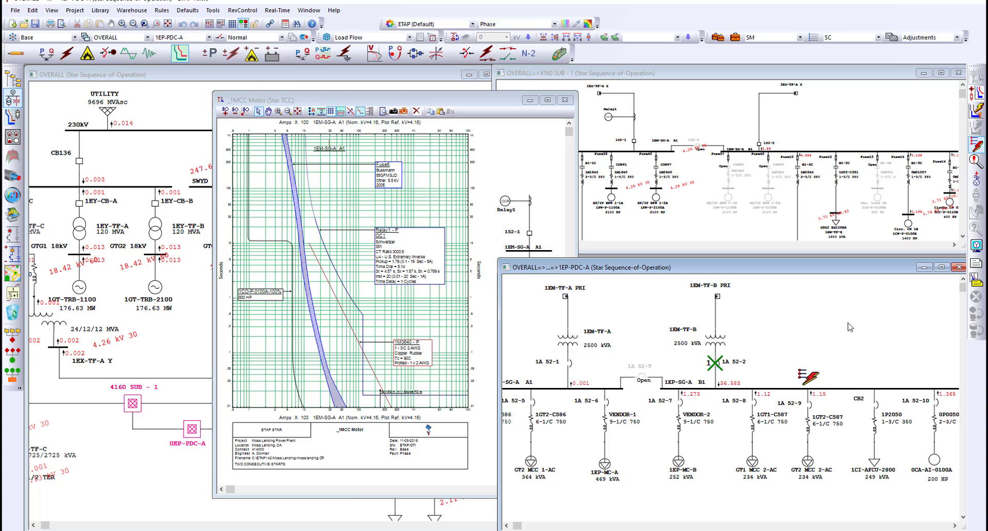
- Switch to Arc Flash mode, close the TCC plot, and run arc flash with report name AF
click(87, 53)
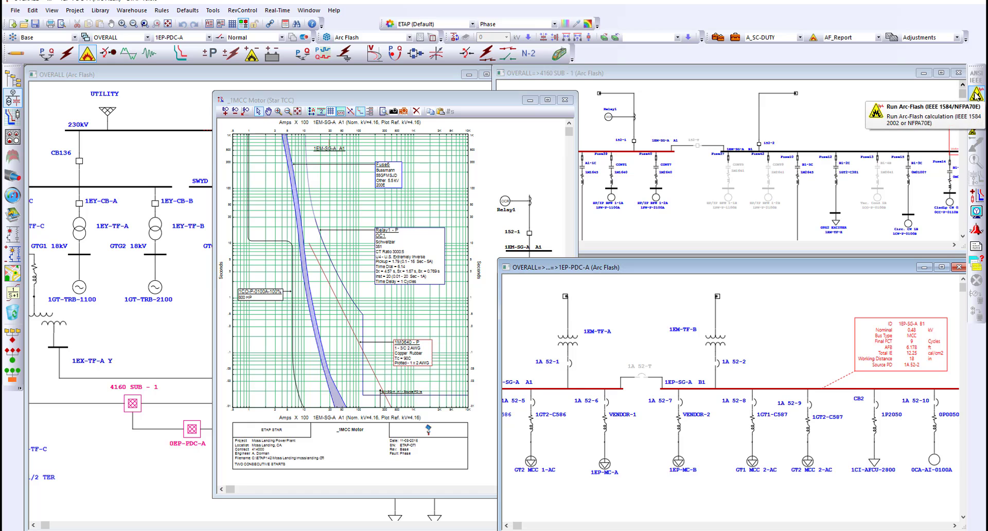
click(564, 100)
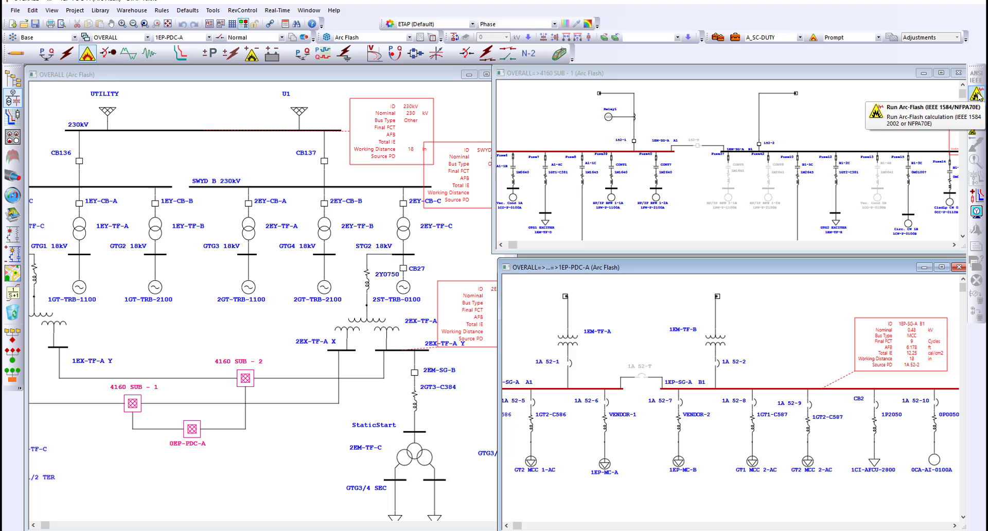
click(977, 94)
text(AF)
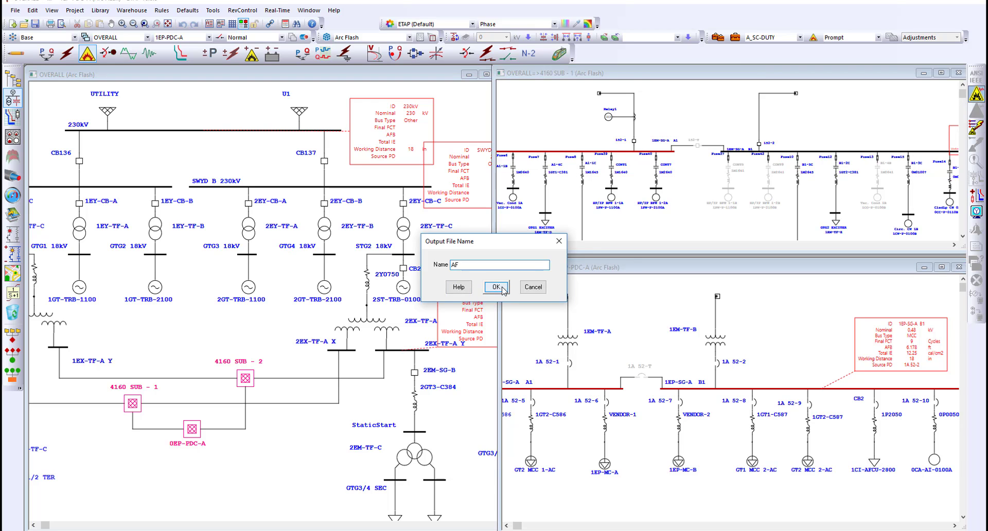
click(495, 287)
click(282, 38)
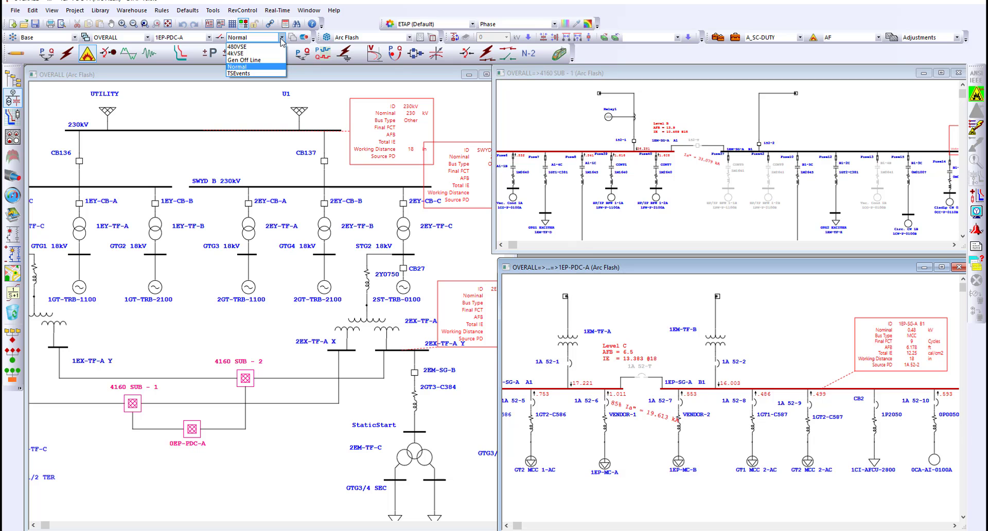
- Select all three bus results starting from 1EM-SG-A A1 and bring up the Standard Label options
click(974, 263)
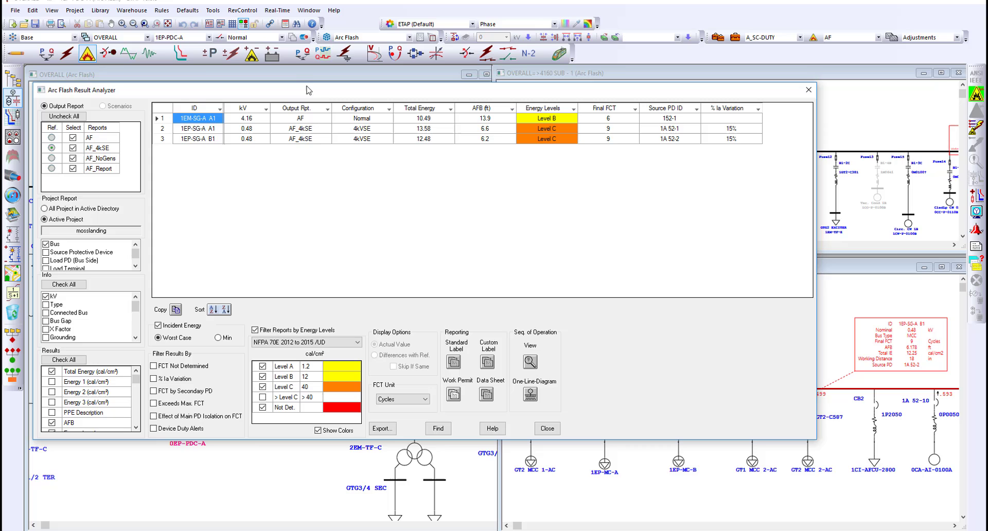
drag(389, 128, 422, 85)
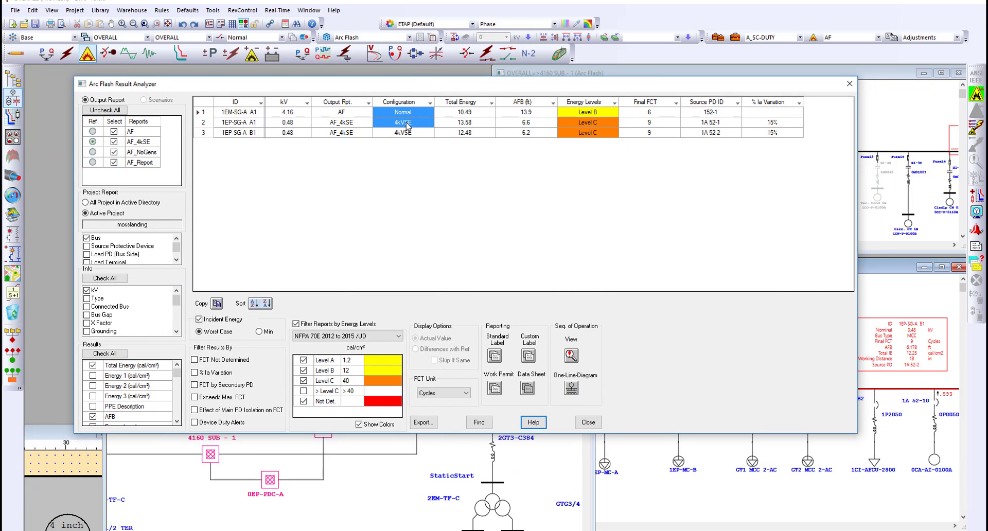
click(204, 114)
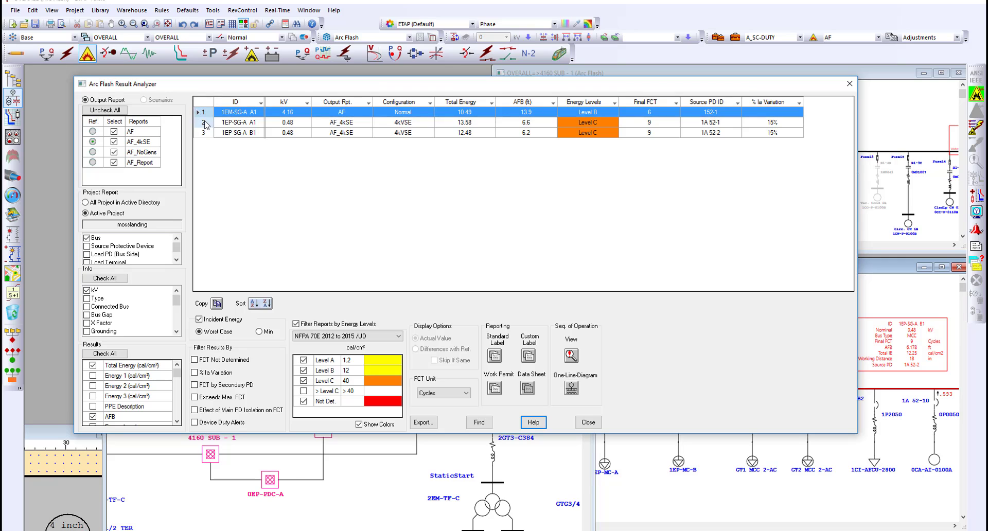
drag(205, 123, 205, 135)
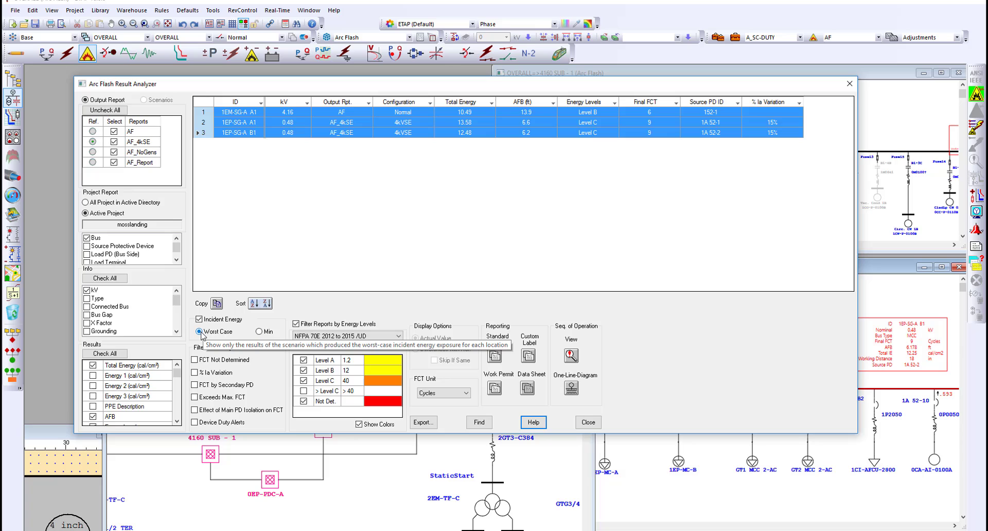
click(495, 356)
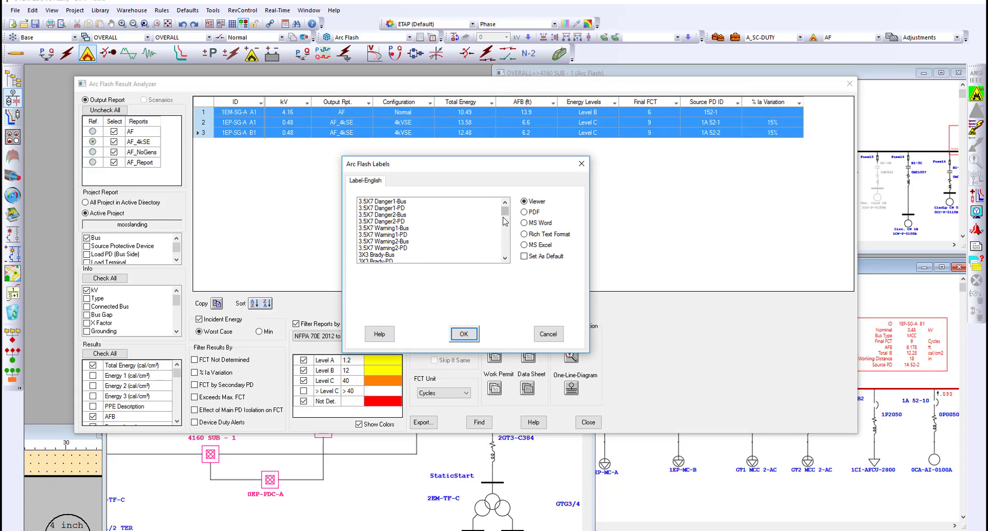
- Generate 4X6 Warning1-Bus arc-flash labels for the three buses as a PDF
drag(505, 217, 507, 232)
drag(490, 164, 483, 141)
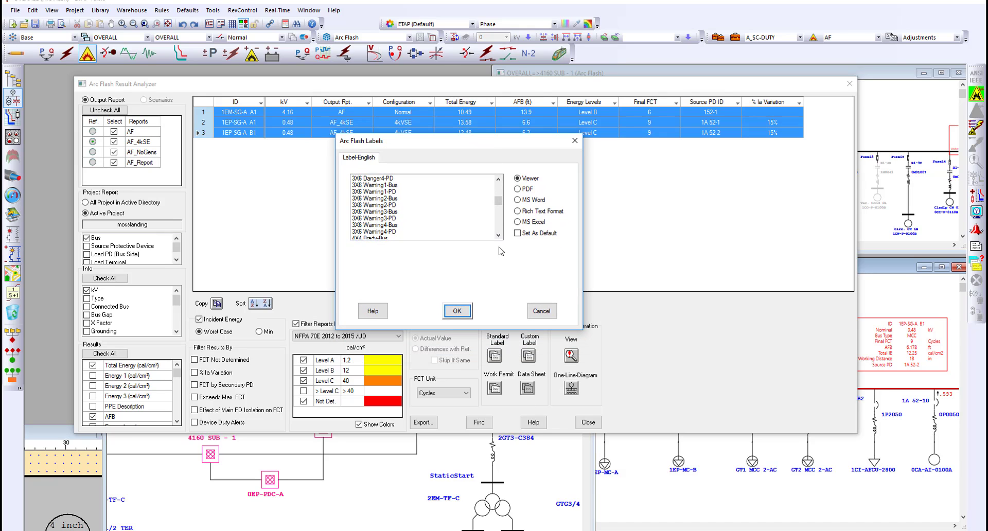
drag(500, 201, 499, 214)
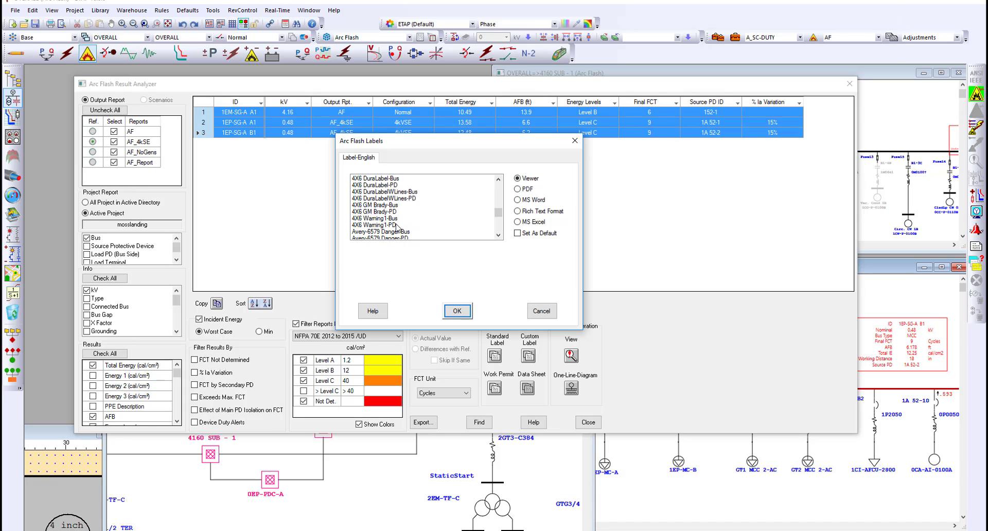
click(396, 219)
click(523, 190)
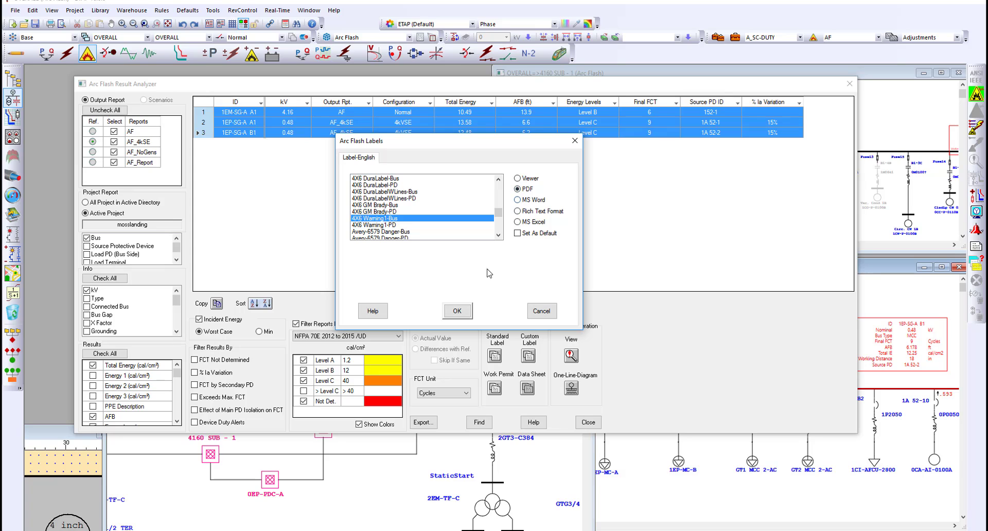
click(457, 310)
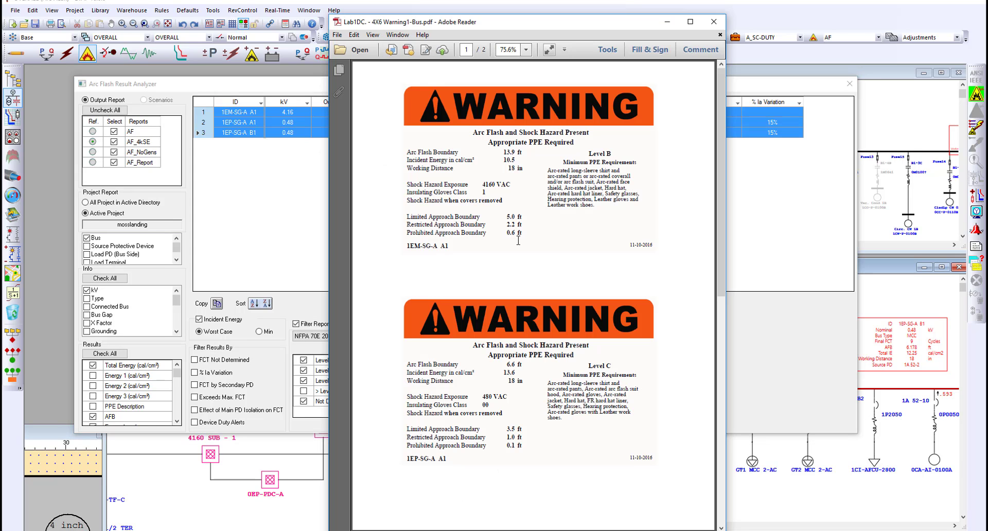